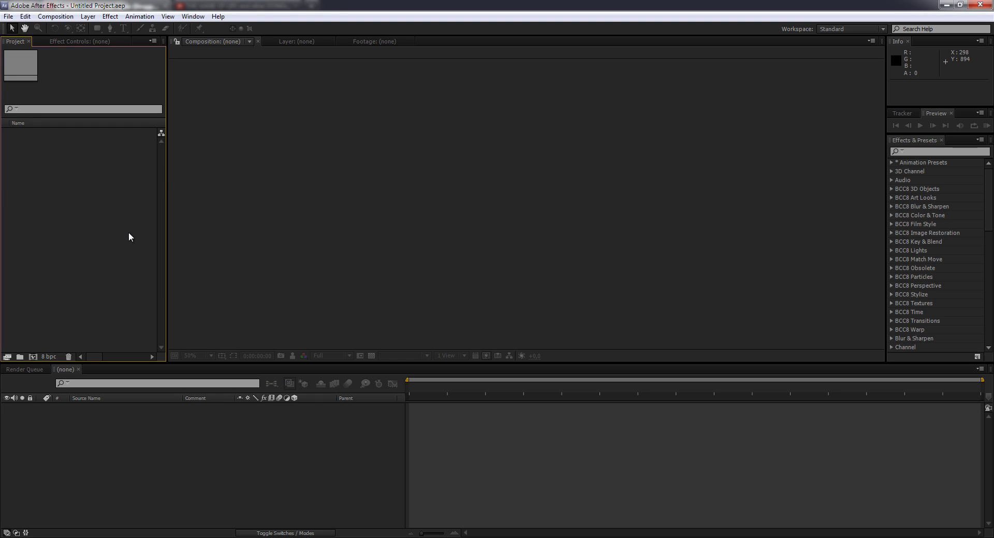
- Widen the project area and create a folder named Comps
left_click_drag(168, 172, 211, 180)
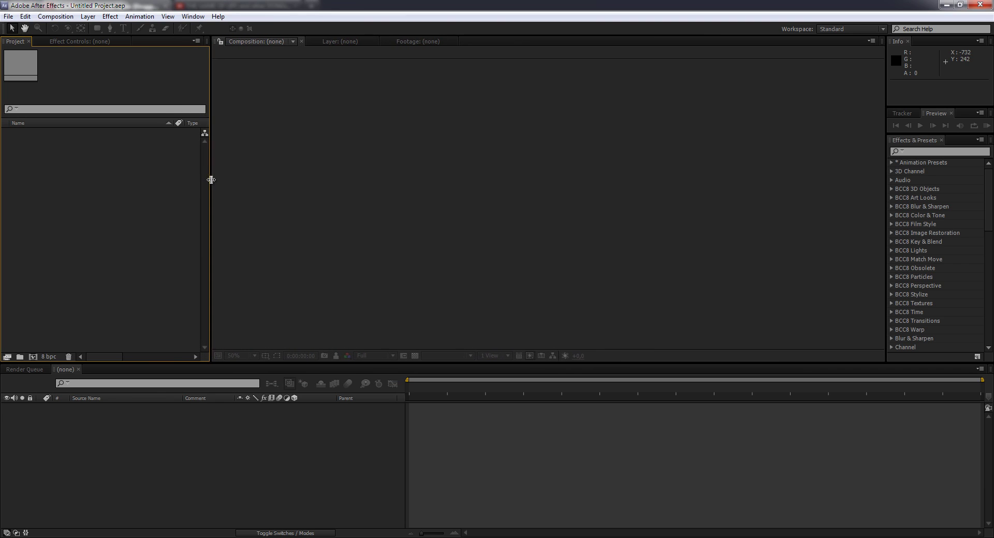
left_click(32, 356)
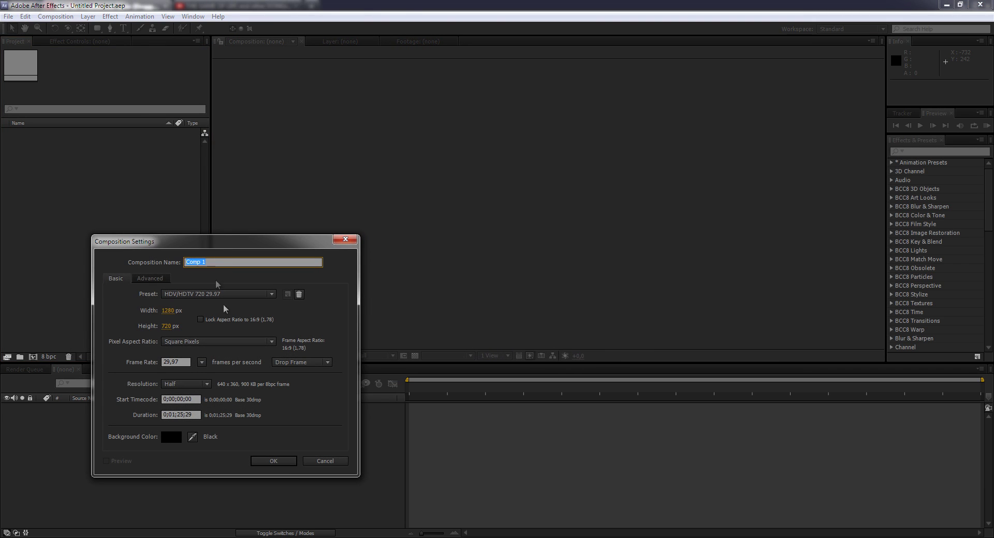
left_click(283, 461)
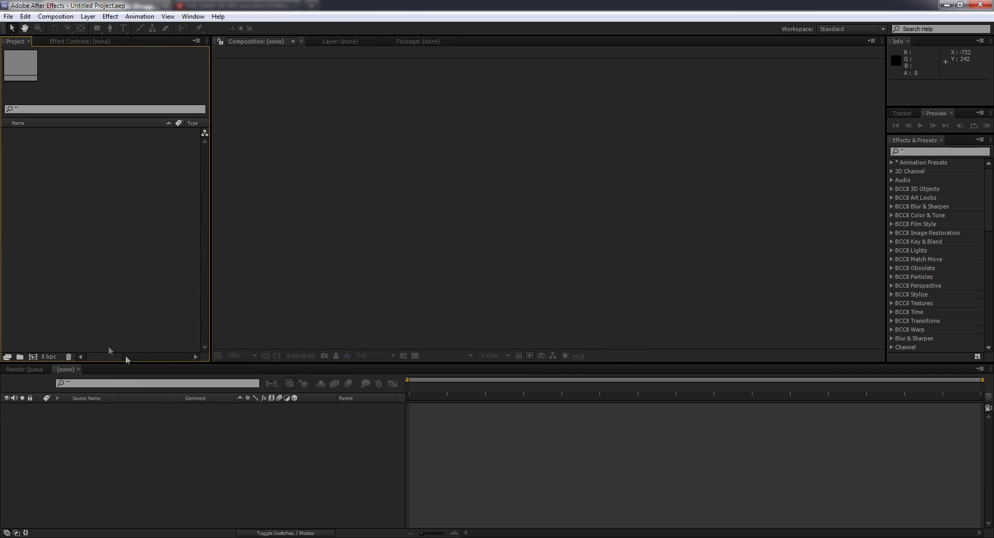
left_click(20, 357)
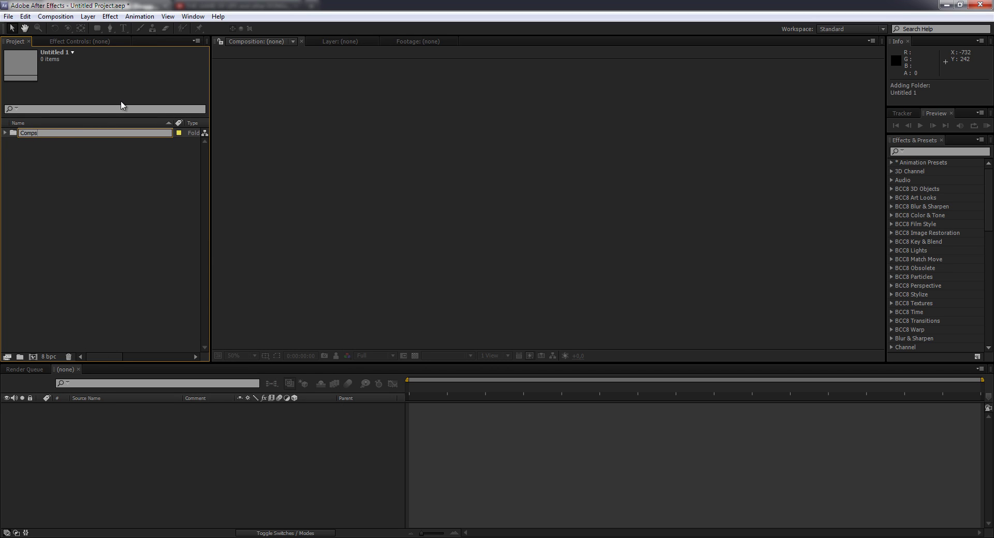
key("Return")
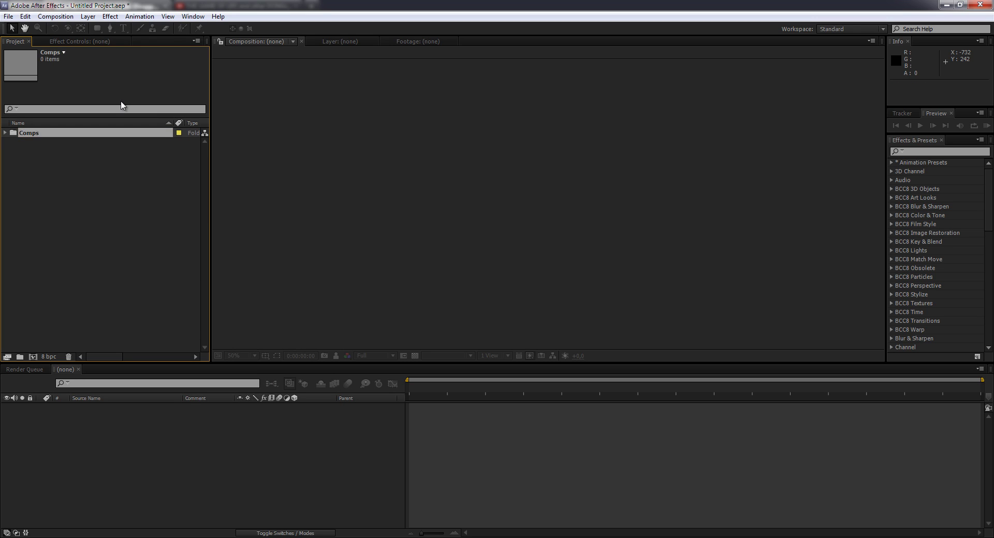
- Duplicate the Comps folder, nest the copy inside Comps and rename it Precomps
key("ctrl+d")
left_click_drag(75, 146, 21, 135)
left_click(5, 133)
left_click(51, 140)
key("Return")
type("Precomps")
key("Return")
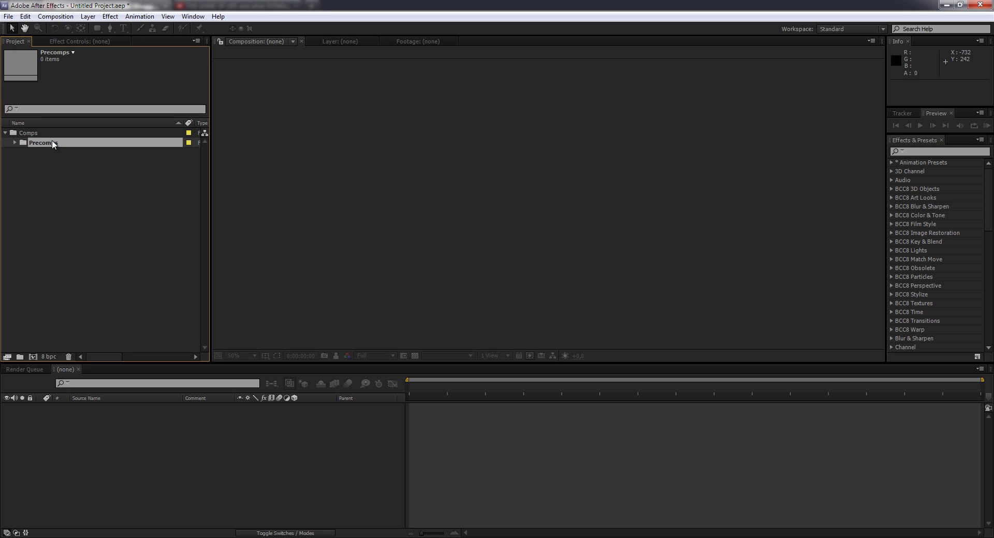
- Create a folder named Screens inside the Precomps folder
left_click(21, 357)
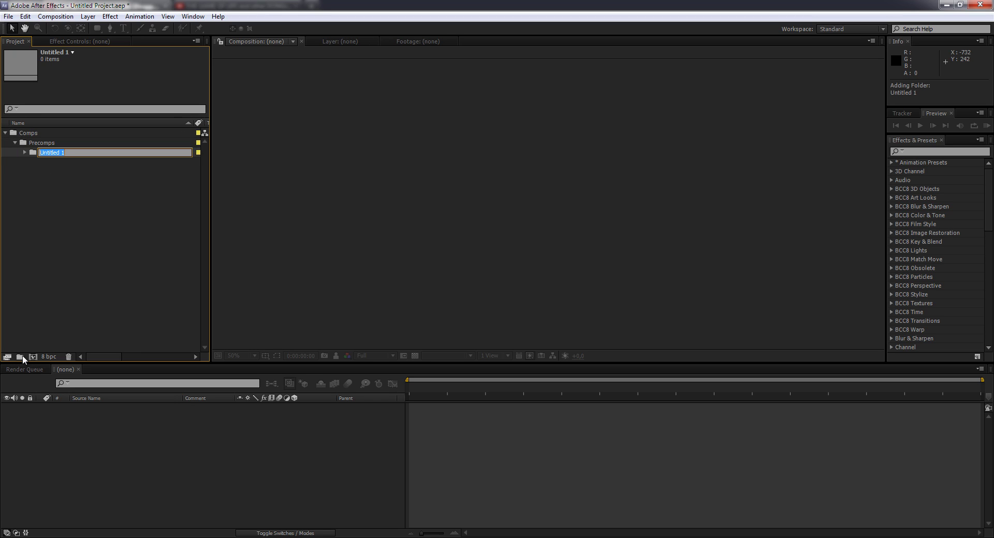
type("Screens")
key("Return")
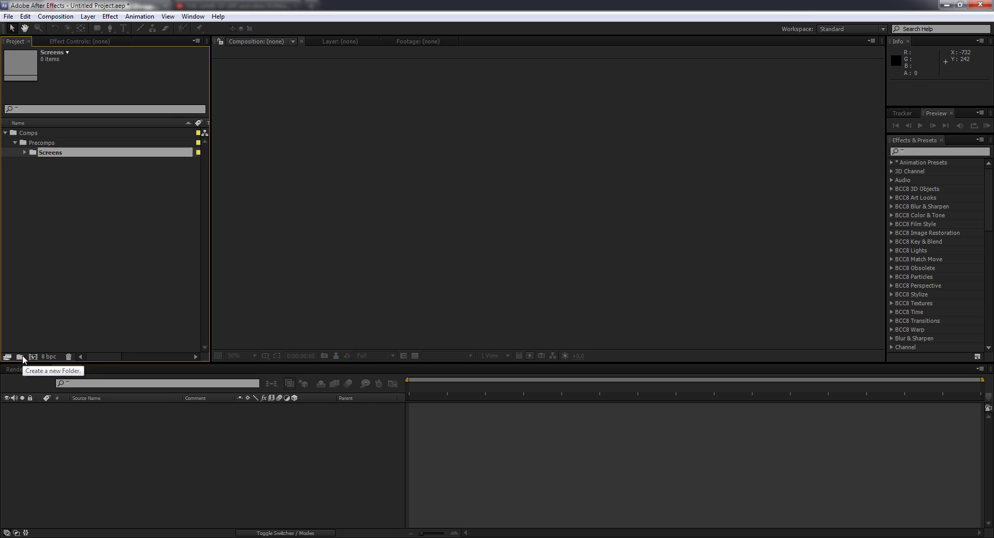
left_click(81, 181)
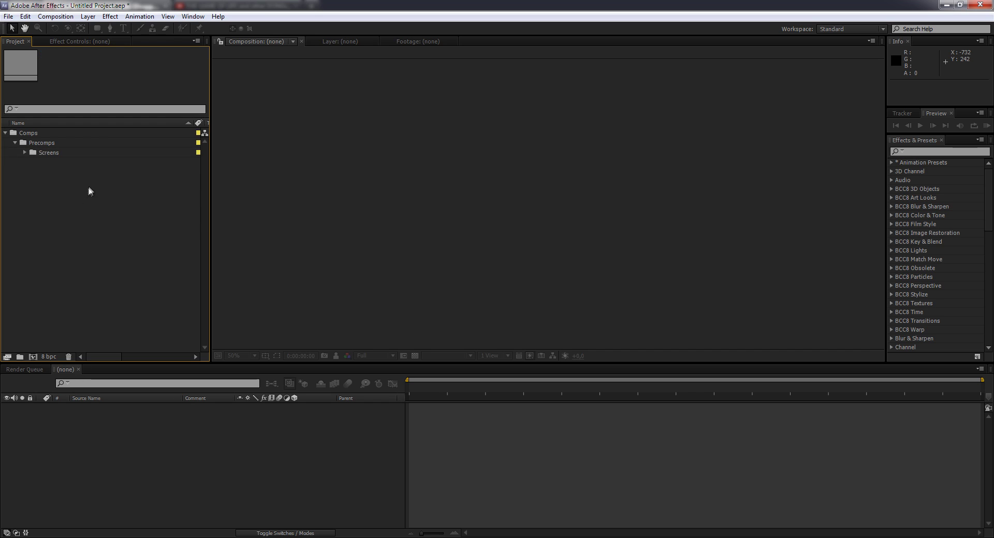
- Create a 1280 x 720 composition named {MAIN} in the Comps folder with a duration of 0;00;30;00
left_click(30, 133)
left_click(34, 357)
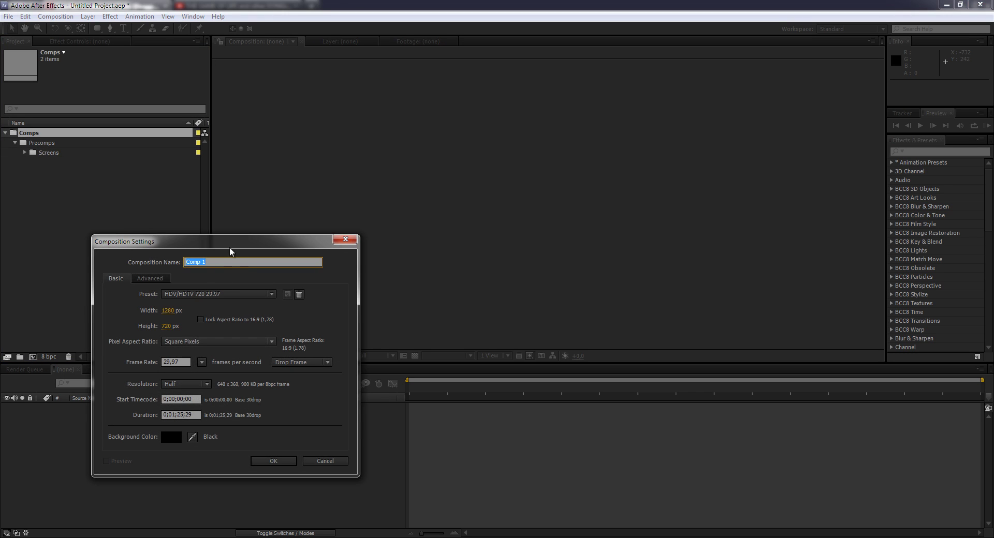
left_click(175, 415)
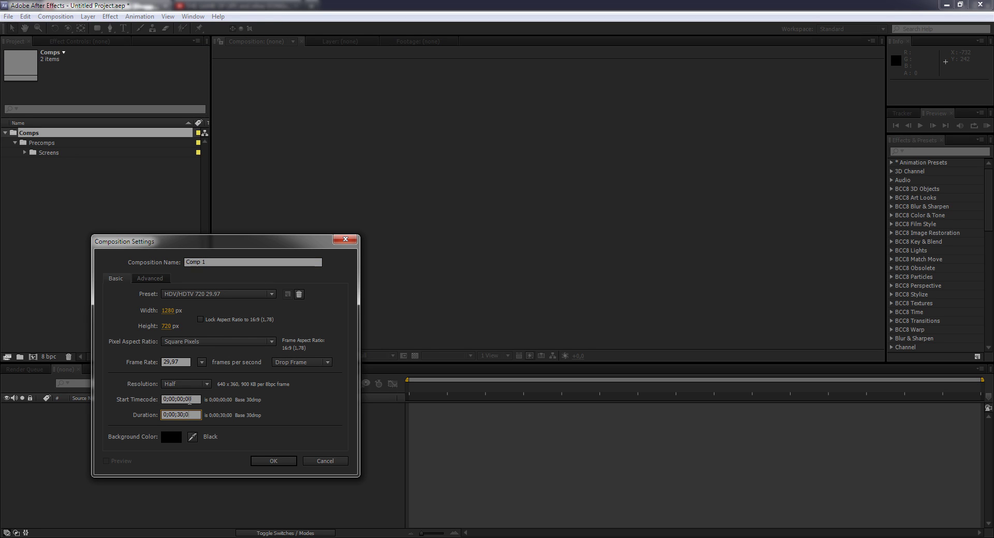
left_click(167, 310)
left_click(166, 327)
left_click(255, 312)
left_click_drag(211, 262, 153, 263)
type("{MAIN}")
key("Return")
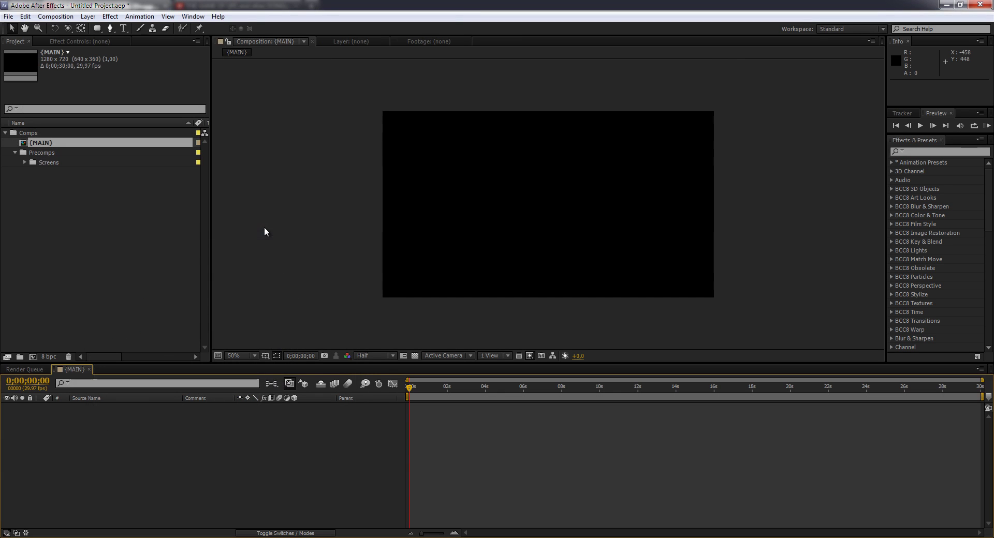
- Create a composition named Screens inside the Screens folder
left_click(29, 162)
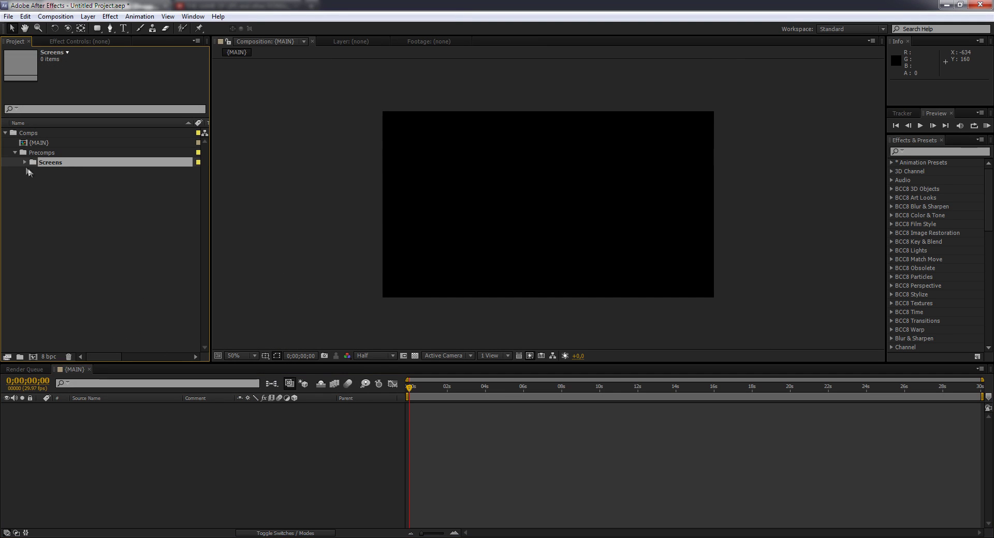
left_click(33, 356)
type("Screens")
key("Return")
left_click(79, 174)
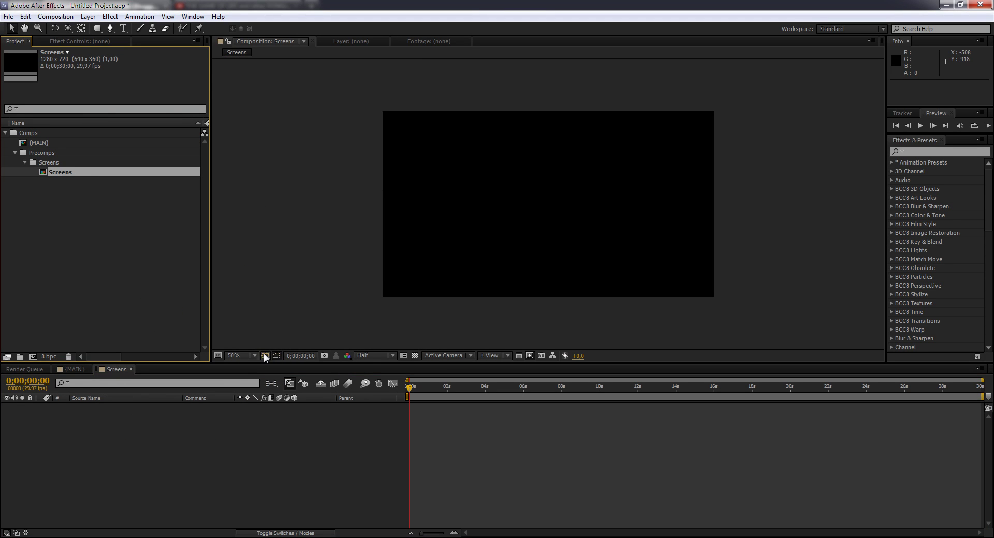
- Show the title/action safe guides and draw a closed, white-filled screen shape with cut corners along them using the Pen tool
left_click(277, 356)
left_click(288, 366)
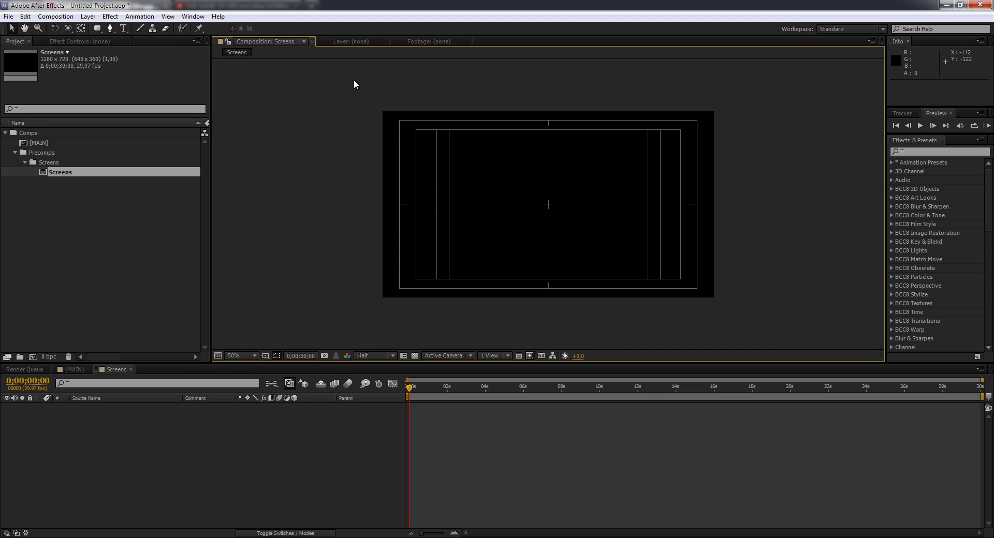
left_click(400, 203)
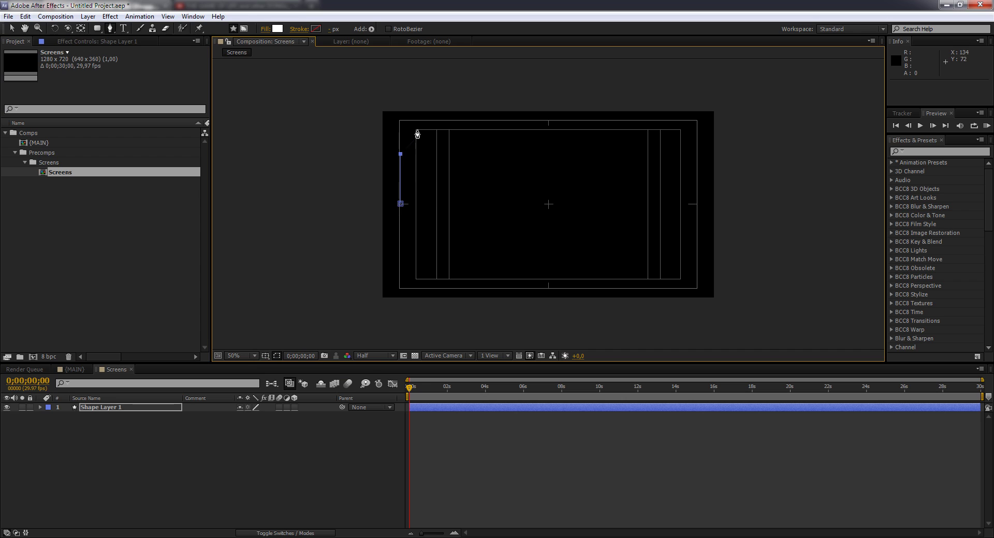
left_click(417, 137)
left_click(680, 131)
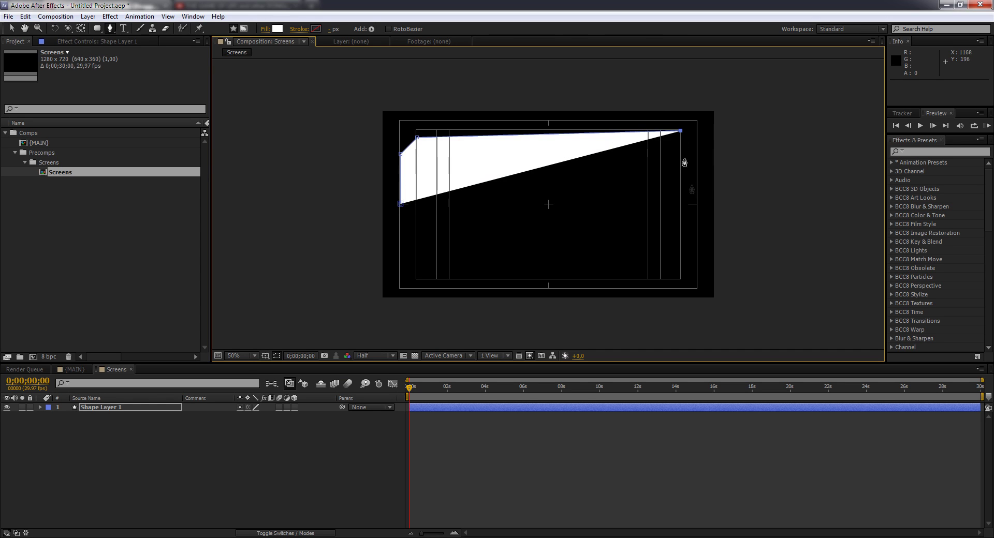
left_click(697, 205)
left_click(695, 272)
left_click(680, 280)
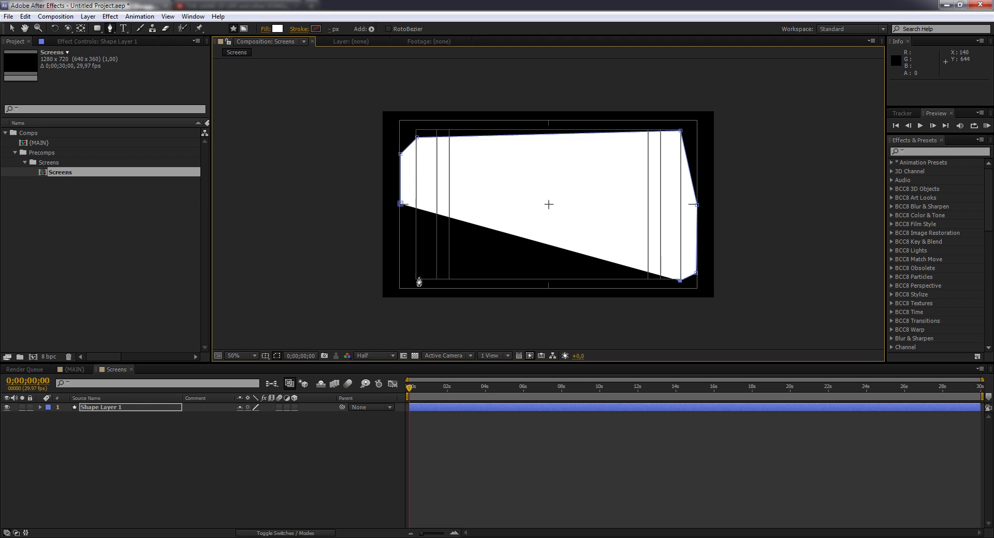
left_click(403, 284)
key("ctrl+z")
left_click(417, 280)
left_click(399, 233)
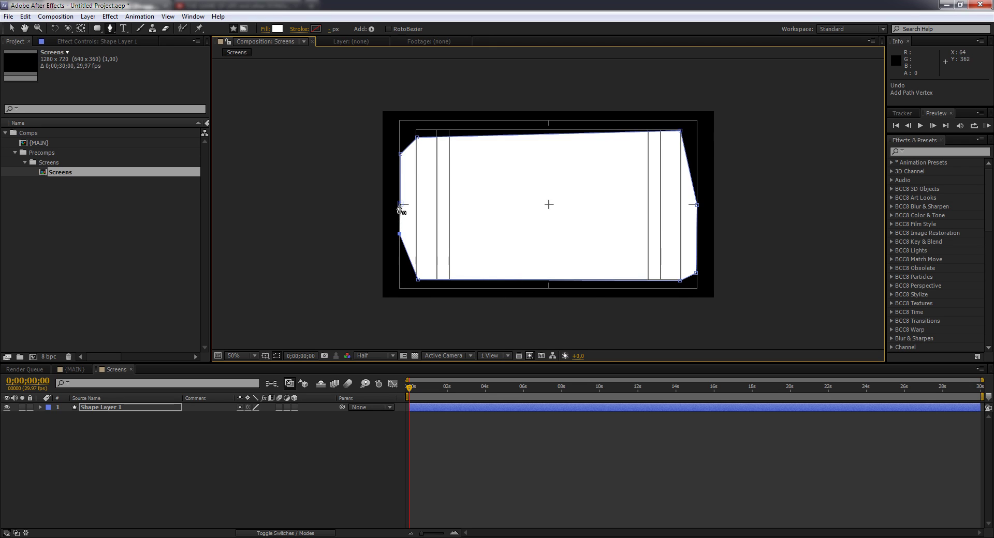
- Move the screen shape's top corner points and the points on its bottom edge out to the action-safe frame
left_click_drag(681, 130, 698, 123)
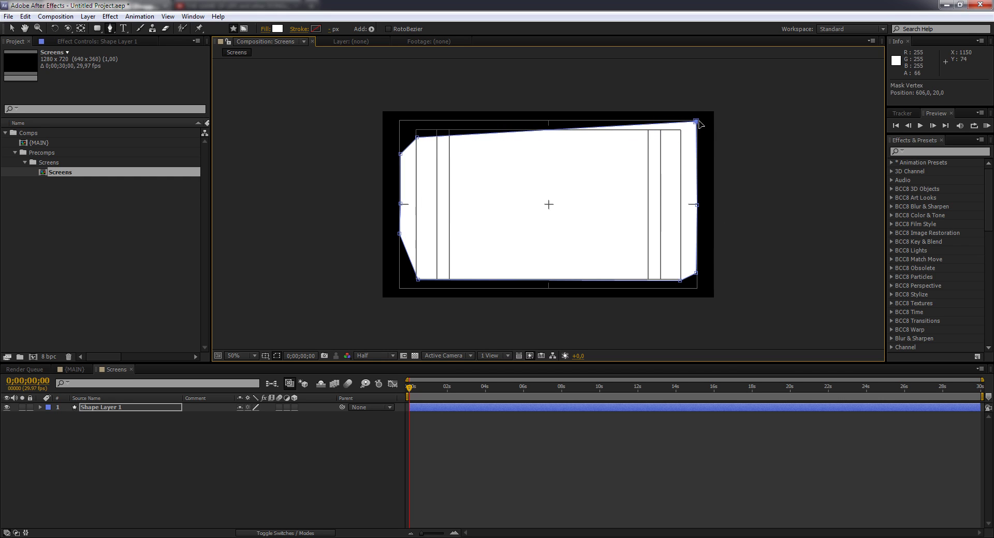
left_click_drag(697, 126, 698, 124)
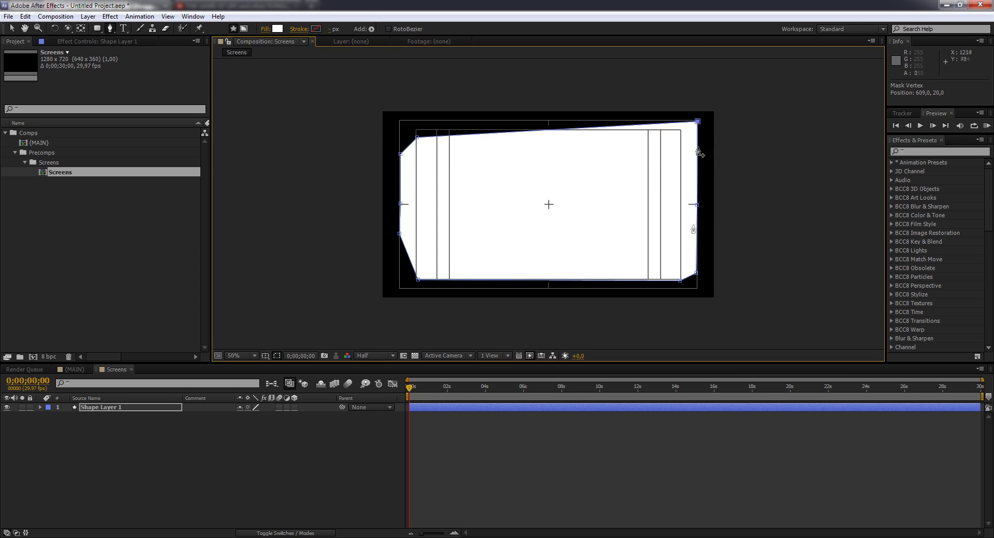
left_click_drag(417, 137, 416, 120)
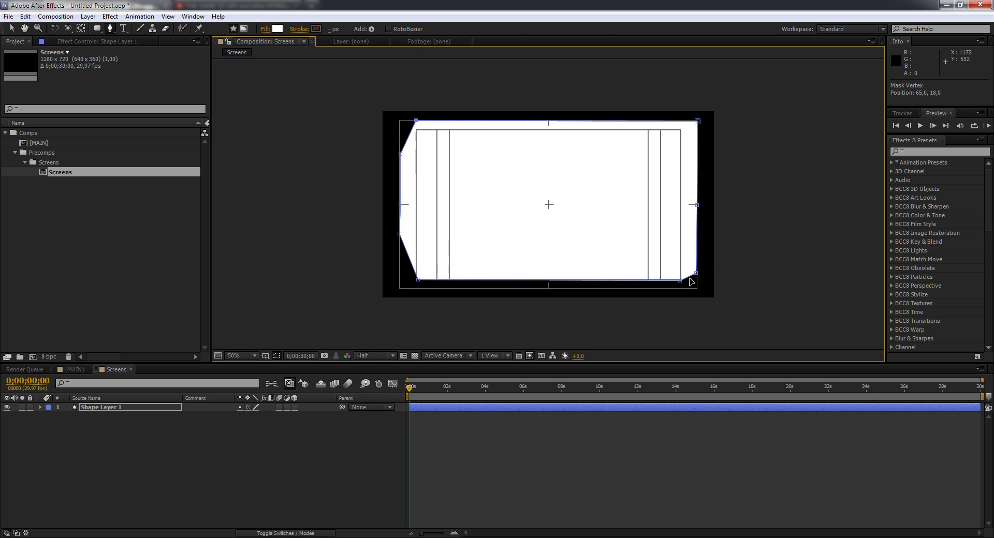
left_click_drag(680, 283, 681, 290)
left_click_drag(418, 280, 417, 287)
- Duplicate the screen shape layer and rename the copy Stroke
left_click(241, 486)
left_click(111, 407)
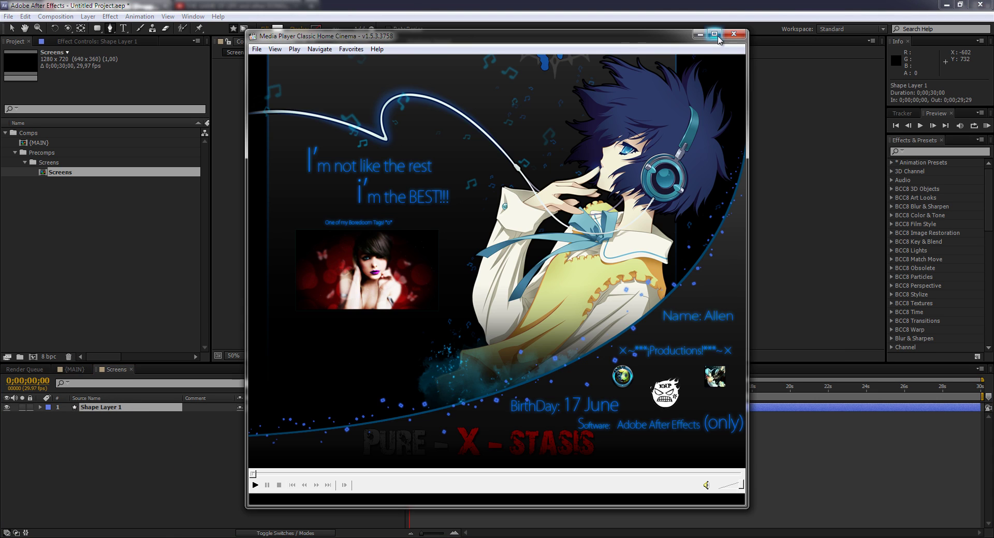
left_click(734, 35)
left_click(112, 407)
key("ctrl+d")
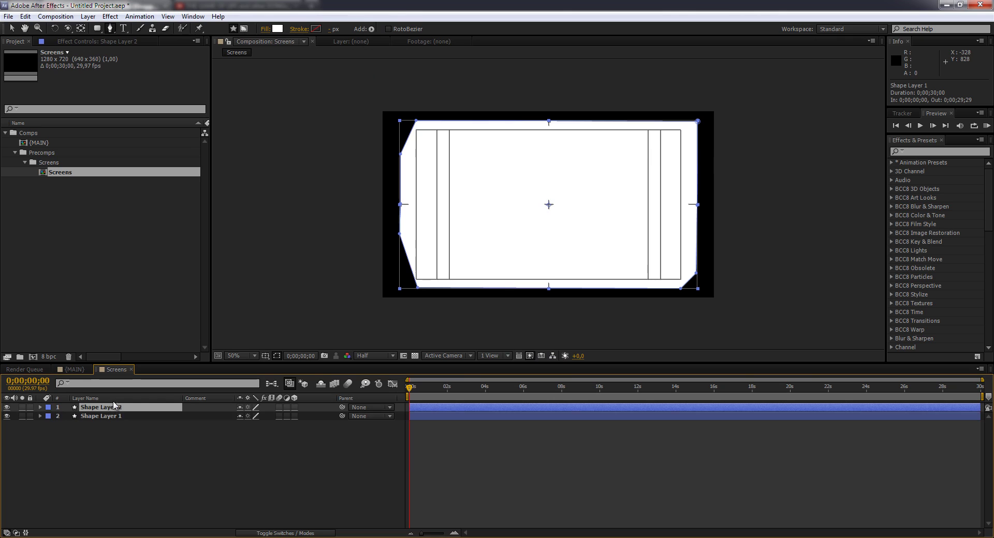
type("Stroke")
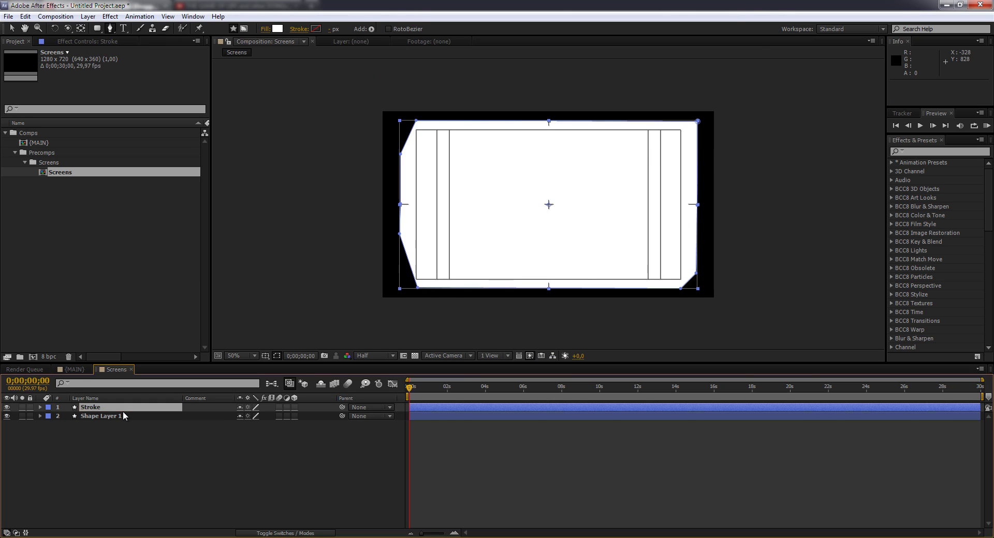
key("Return")
- Duplicate Shape Layer 1 again, rename the copy Alpha and move it above the Stroke layer
left_click(108, 416)
key("ctrl+d")
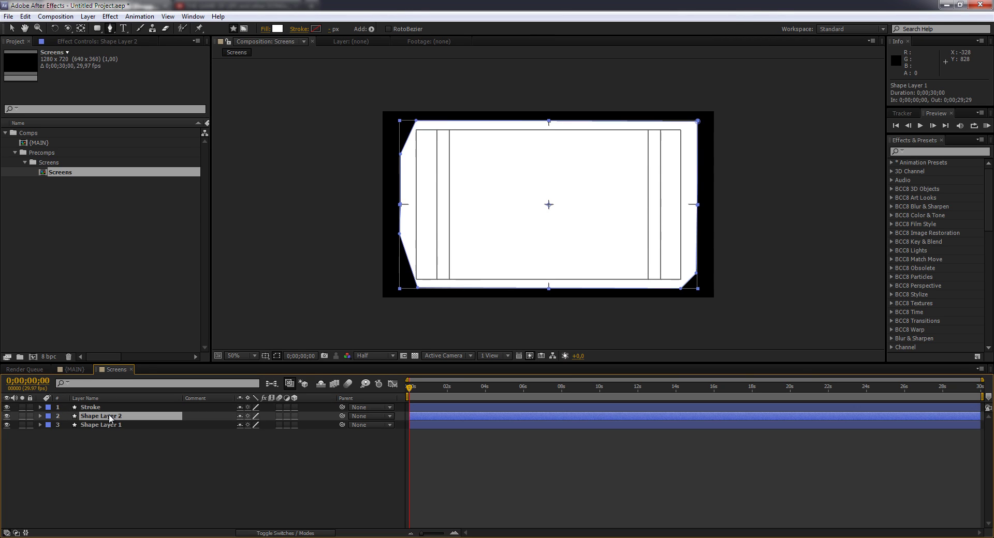
key("Return")
type("Alpha")
key("Return")
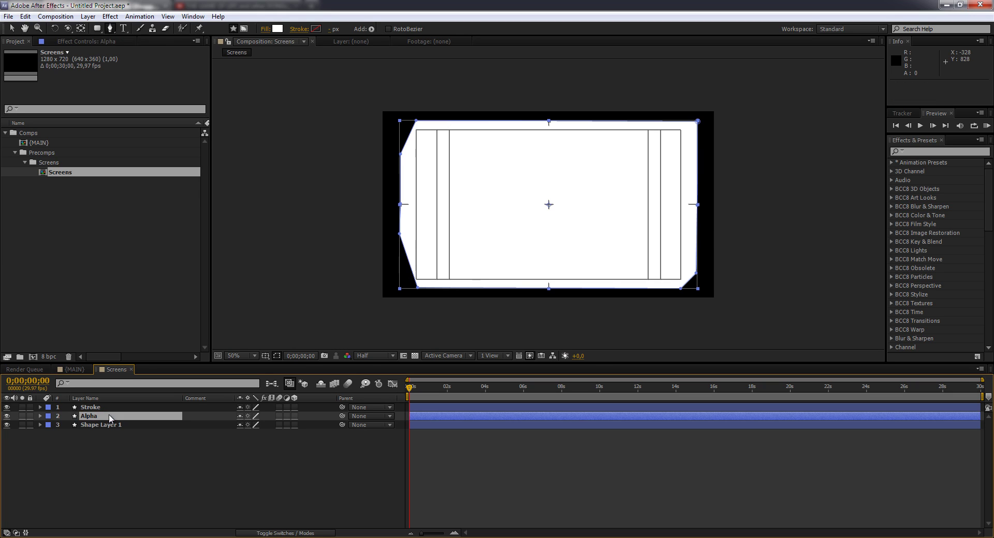
left_click_drag(110, 416, 111, 404)
left_click(116, 441)
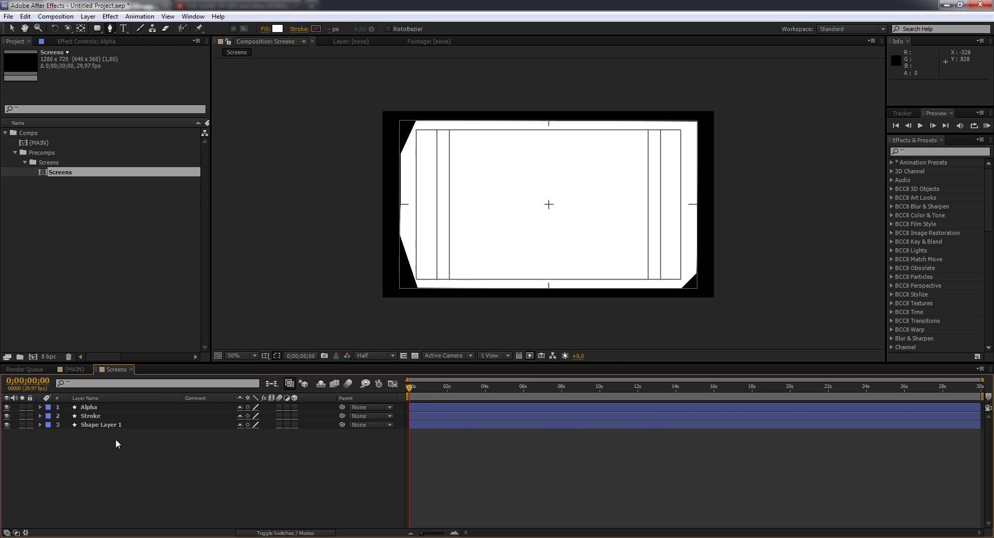
- Draw a closed shape on a new layer covering the frame's upper-left area, with a curved edge sweeping from lower left to upper right
left_click(708, 119)
left_click_drag(403, 312, 406, 389)
left_click(344, 224)
left_click(387, 85)
left_click_drag(540, 65, 554, 67)
left_click(781, 100)
left_click(707, 119)
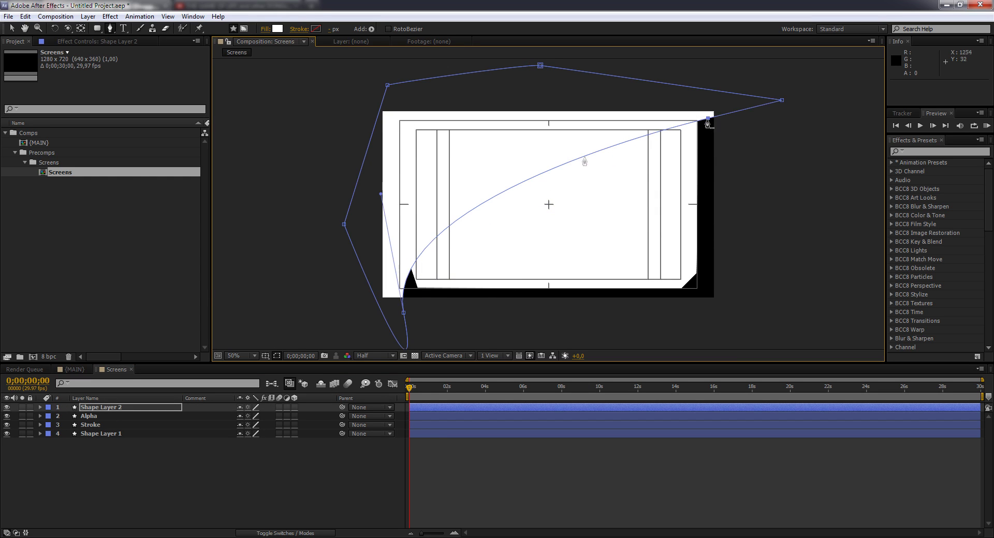
- Move the Alpha layer to the top of the stack and set its blending mode to Stencil Alpha
left_click_drag(111, 417, 115, 410)
key("F4")
left_click(248, 407)
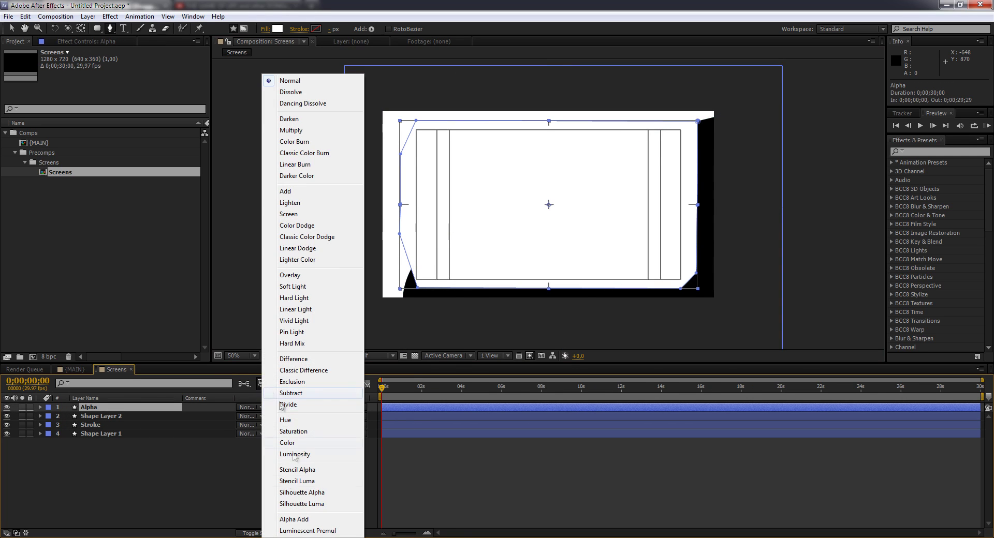
left_click(282, 408)
- Rename the curved shape layer as Highlight
left_click(124, 416)
key("Return")
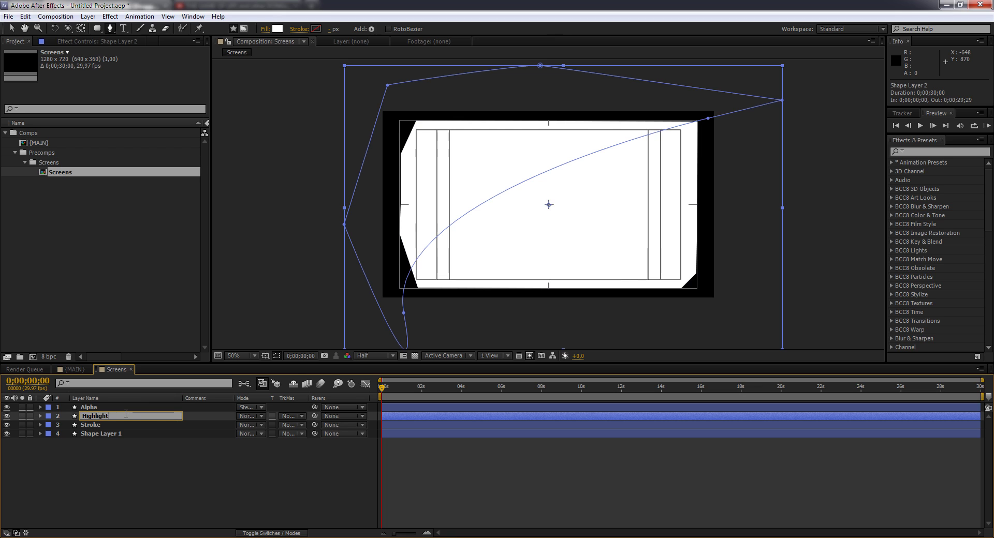
type("Highlight")
key("Return")
- Give the Stroke layer a 1 px light blue stroke and set its fill to None
left_click(121, 426)
left_click(119, 435)
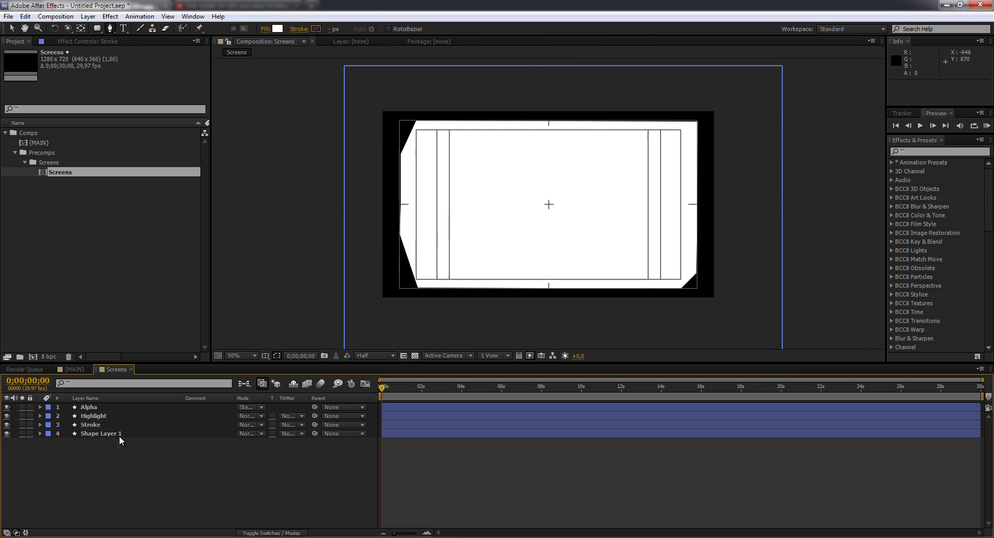
left_click(123, 426)
left_click(316, 29)
left_click_drag(355, 352, 359, 329)
left_click(457, 321)
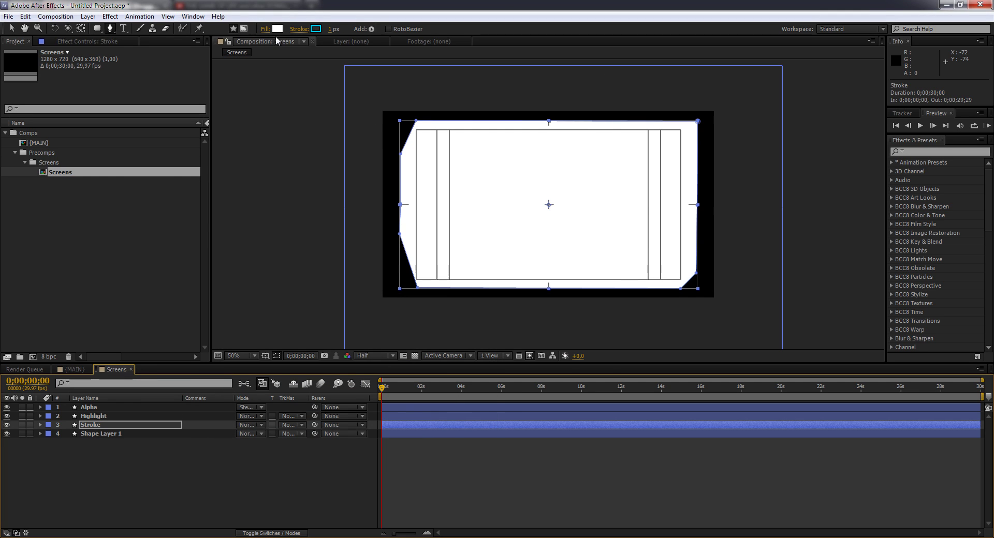
left_click(265, 29)
left_click(179, 147)
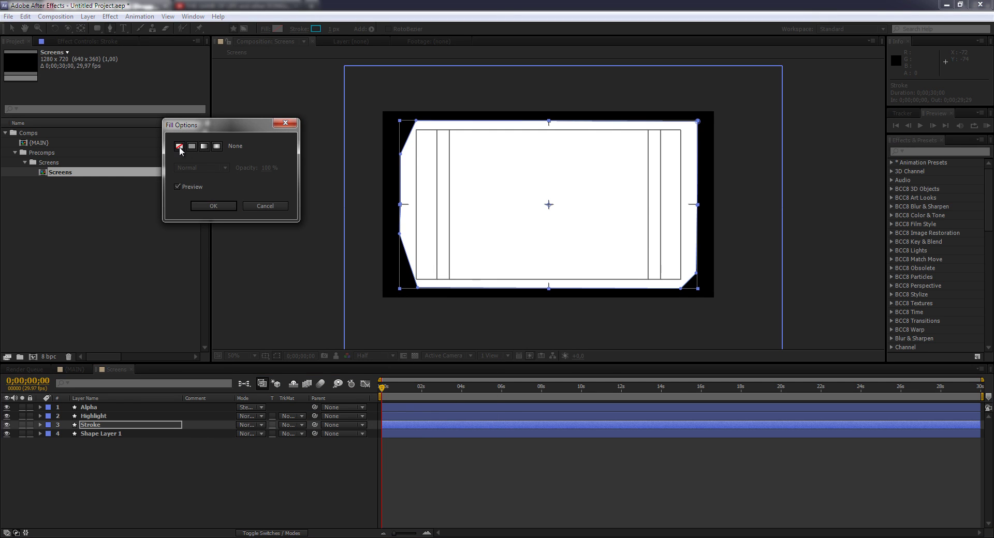
left_click(211, 205)
- Import the Fate Zero Creditless Op1 video file into the project as footage
left_click(176, 455)
double_click(96, 257)
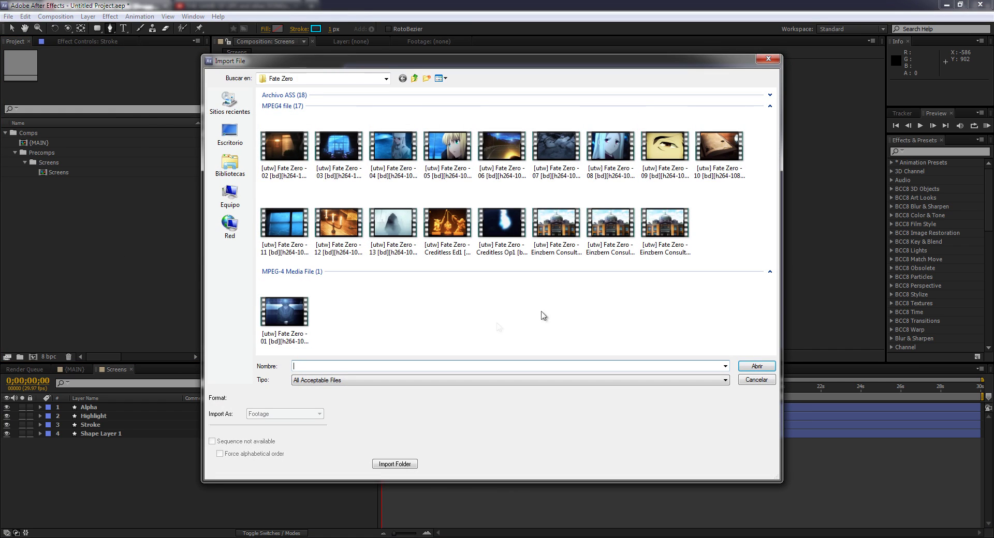
double_click(500, 223)
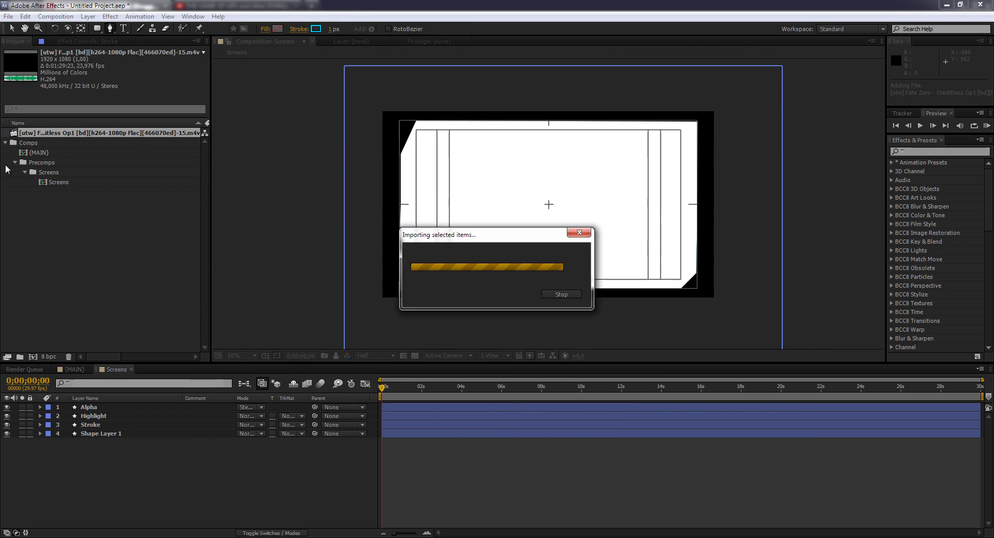
- Create a new project folder named Episodes
left_click(20, 357)
type("Episodes")
key("Return")
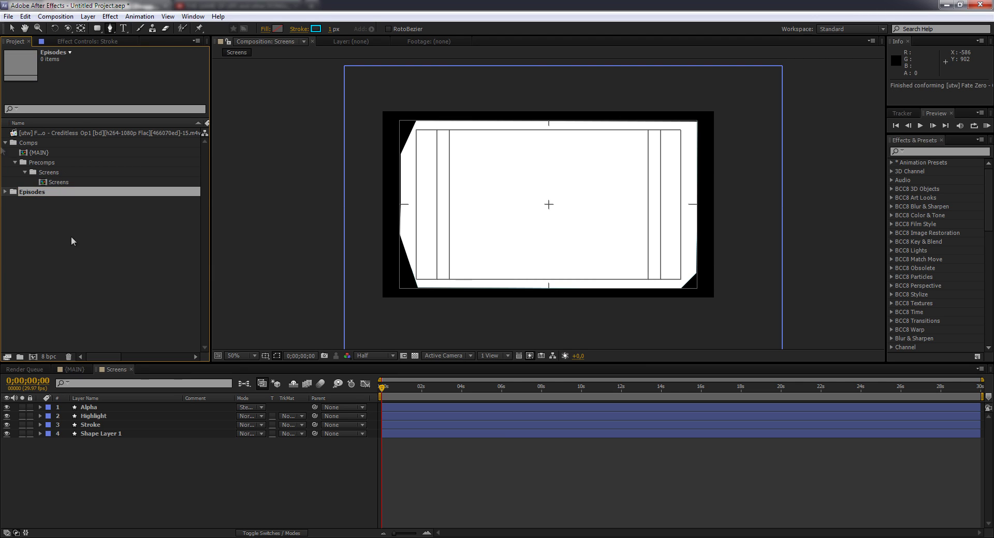
- Create a composition from the imported video in the Episodes folder and rename it Cutter
left_click_drag(77, 132, 33, 357)
left_click(5, 182)
left_click(71, 194)
key("Return")
type("Cu")
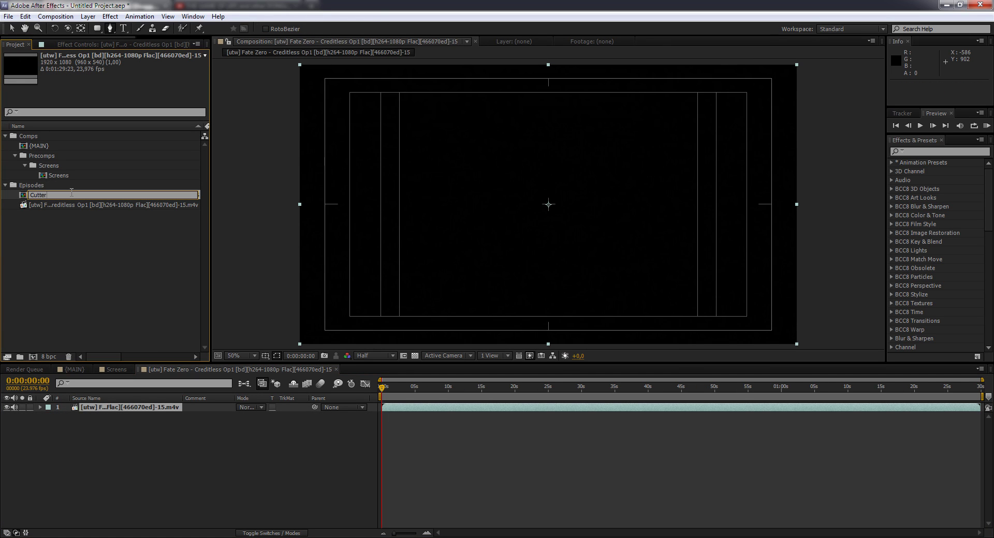
type("tter")
key("Return")
- Split the video layer at about 49 seconds and at 0:00:52:12, and cut out the segment between them
left_click_drag(385, 387, 716, 390)
key("space")
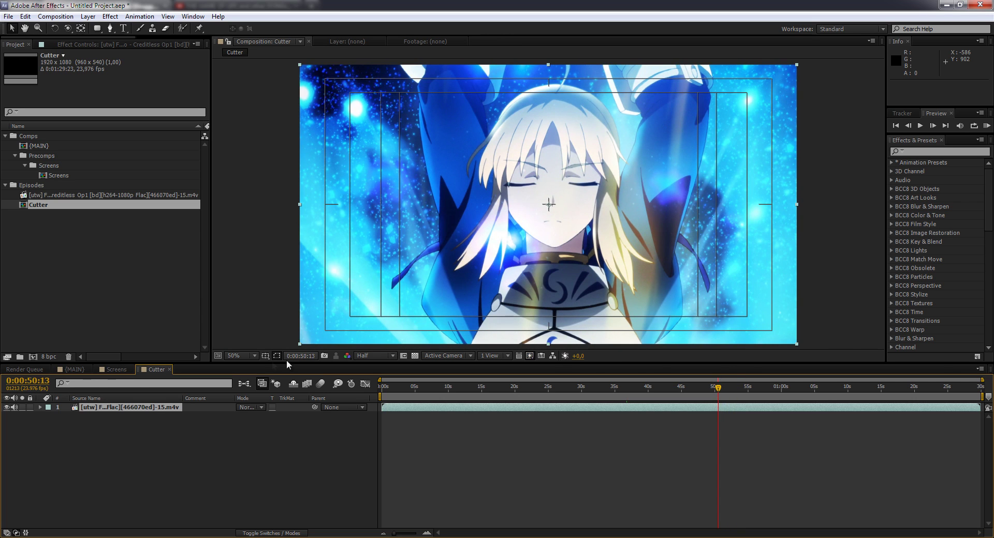
left_click(375, 355)
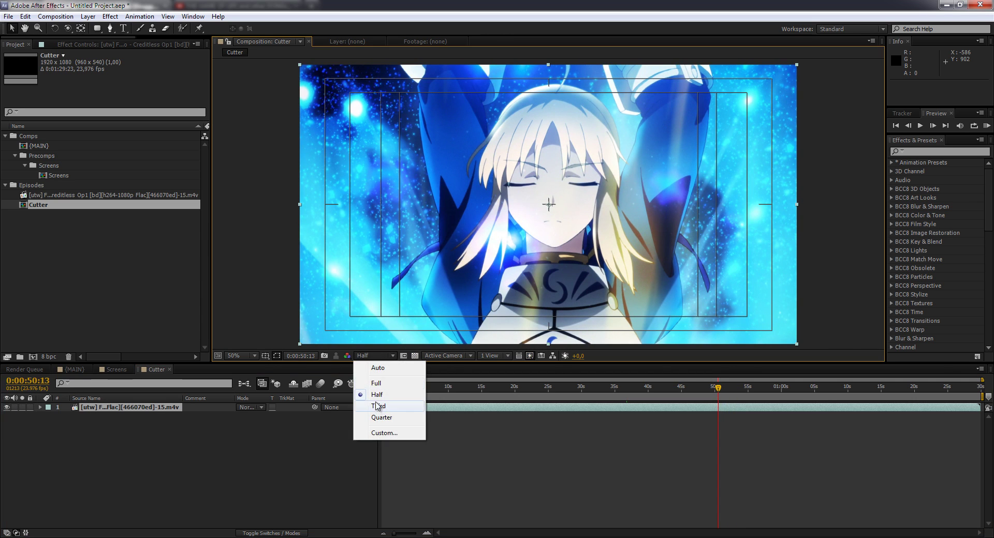
left_click(377, 394)
left_click(714, 389)
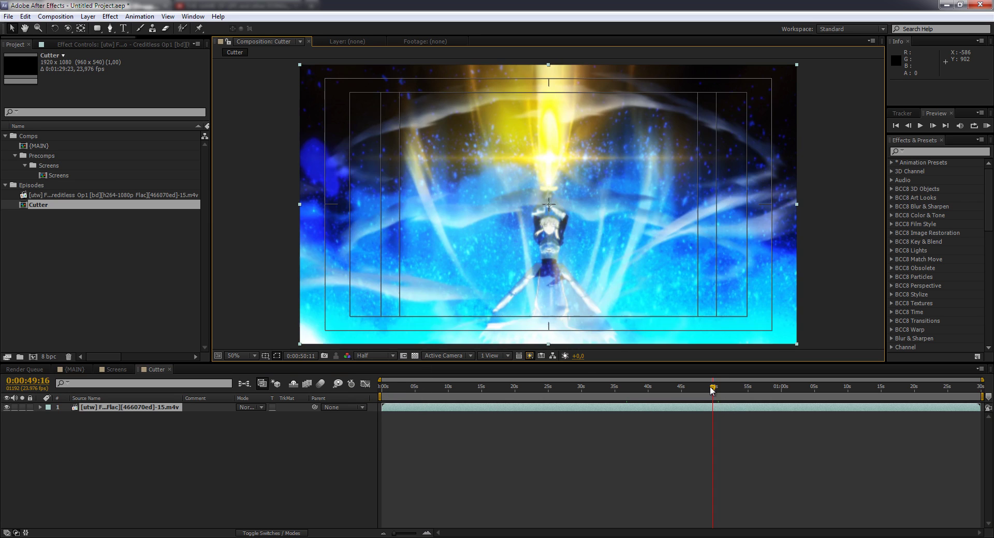
mouse_move(714, 391)
left_mouse_down()
mouse_move(701, 390)
mouse_move(731, 394)
left_mouse_up()
key("ctrl+shift+d")
key("ctrl+shift+d")
left_click(722, 417)
key("ctrl+x")
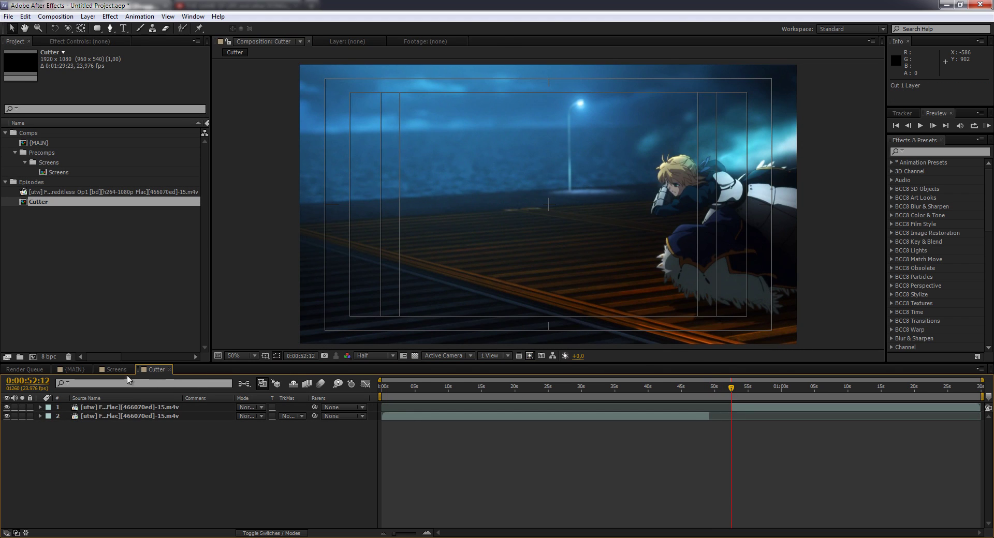
- Paste the clip at the bottom of the Screens composition's layer stack and set its track matte to Alpha Matte "Shape Layer 1"
left_click(116, 369)
key("ctrl+v")
left_click_drag(96, 407, 107, 492)
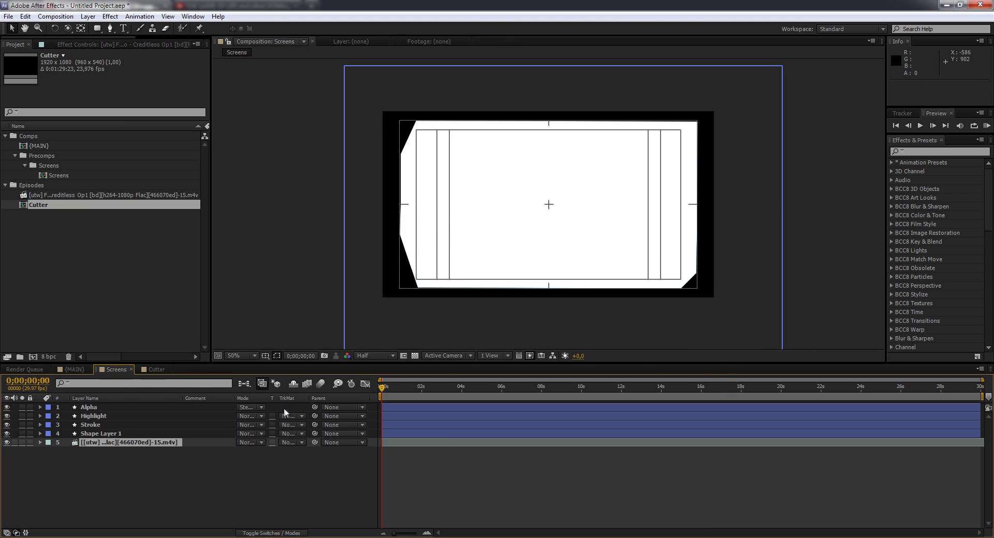
left_click(291, 442)
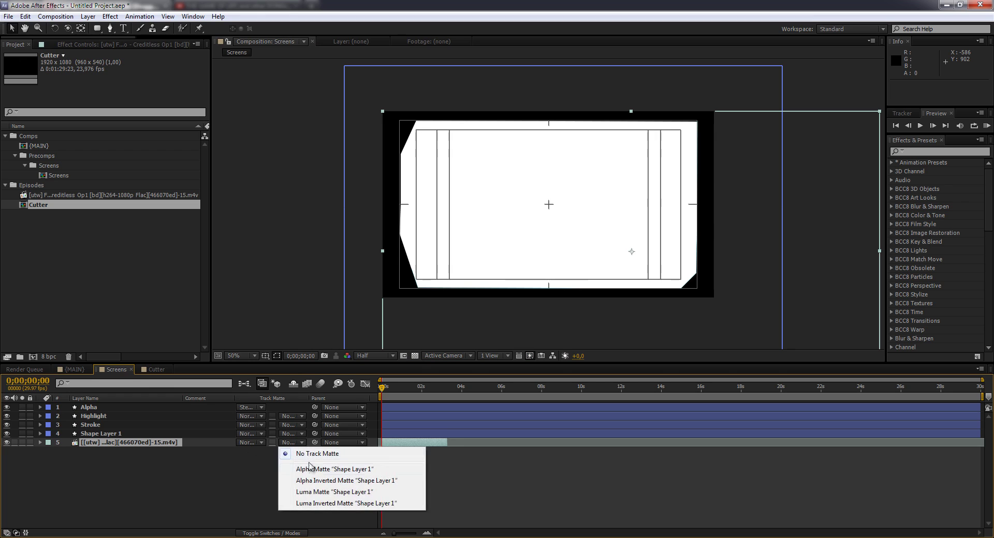
left_click(312, 469)
- Set the Highlight layer's opacity to 10%
left_click(119, 417)
key("t")
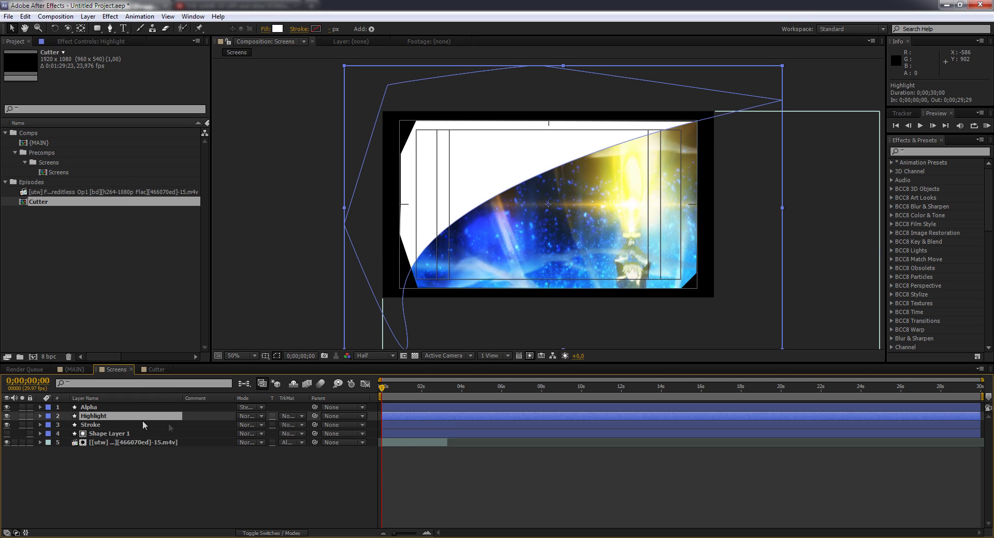
left_click(247, 422)
type("10")
key("Return")
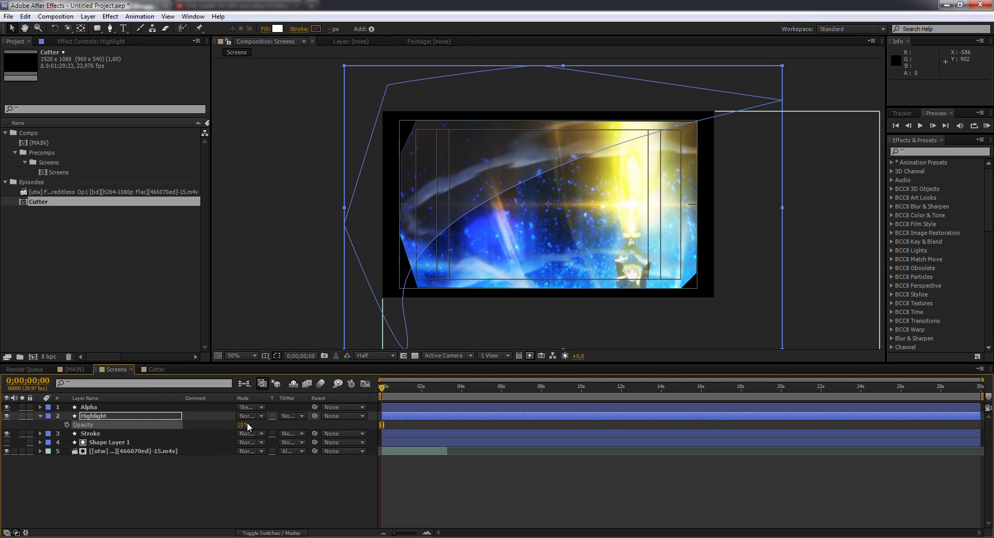
left_click(298, 503)
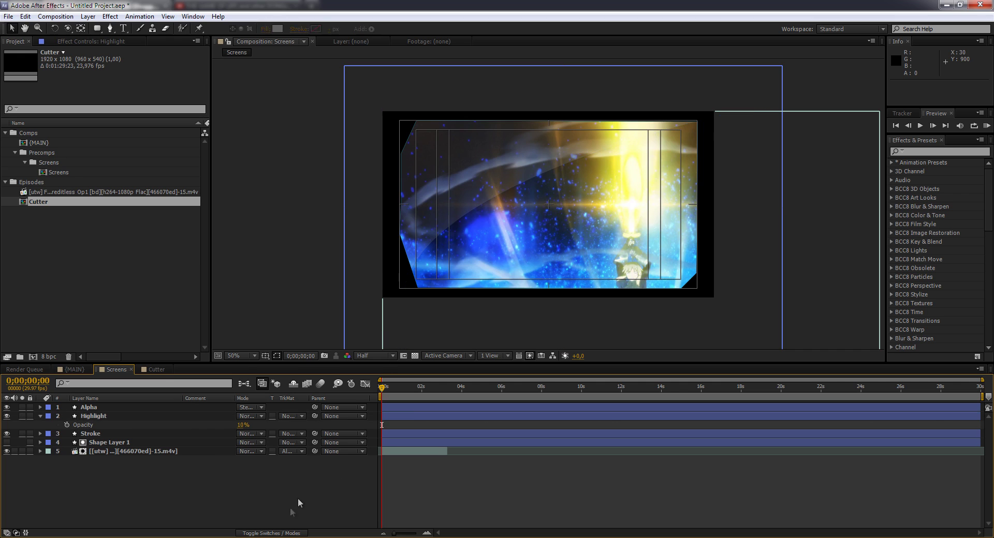
- Extend the video clip's out point to the end of the Screens composition
left_click(393, 450)
left_click_drag(405, 392, 433, 392)
left_click_drag(481, 454, 989, 452)
- Fit the video clip to the composition frame and check the footage up to 0;00;10;12
right_click(417, 453)
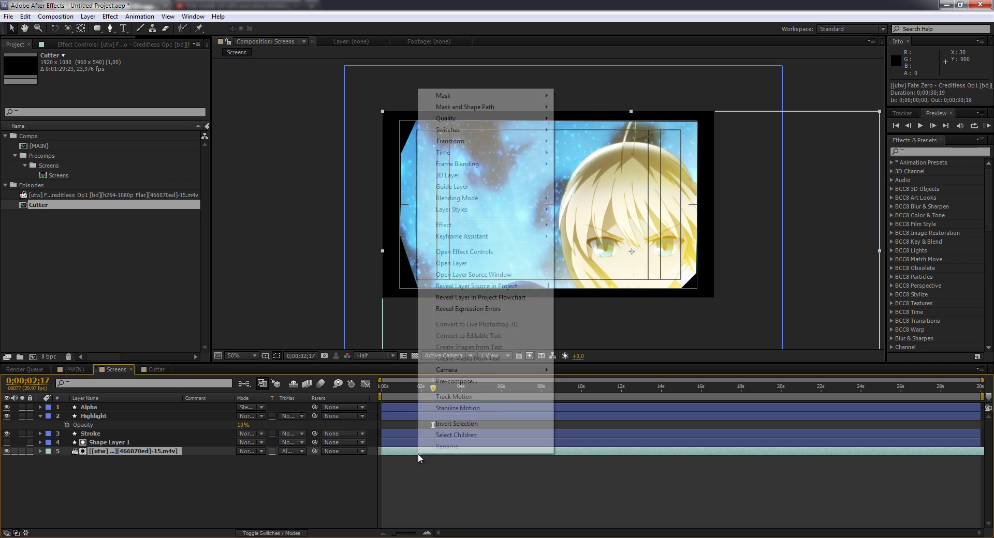
mouse_move(481, 146)
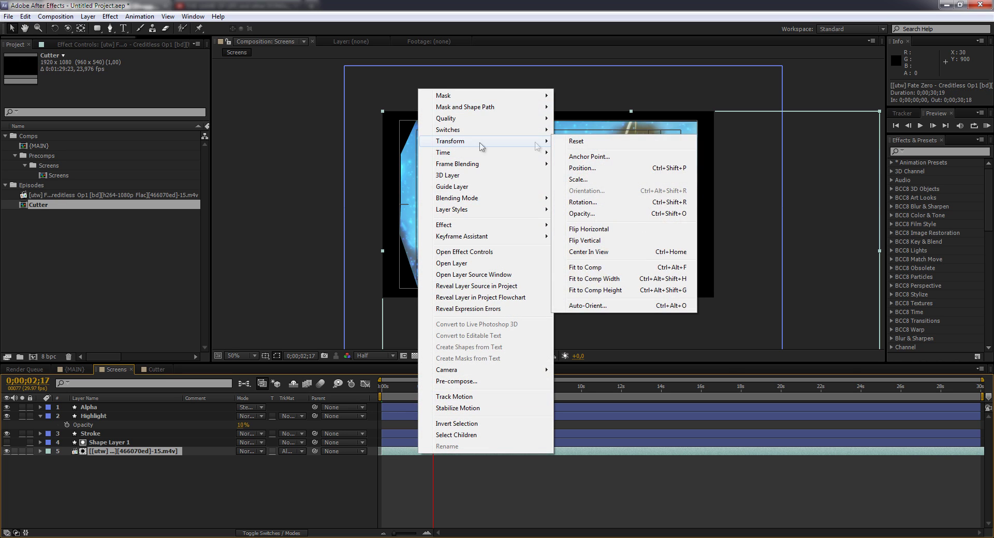
left_click(594, 269)
left_click_drag(475, 390, 589, 392)
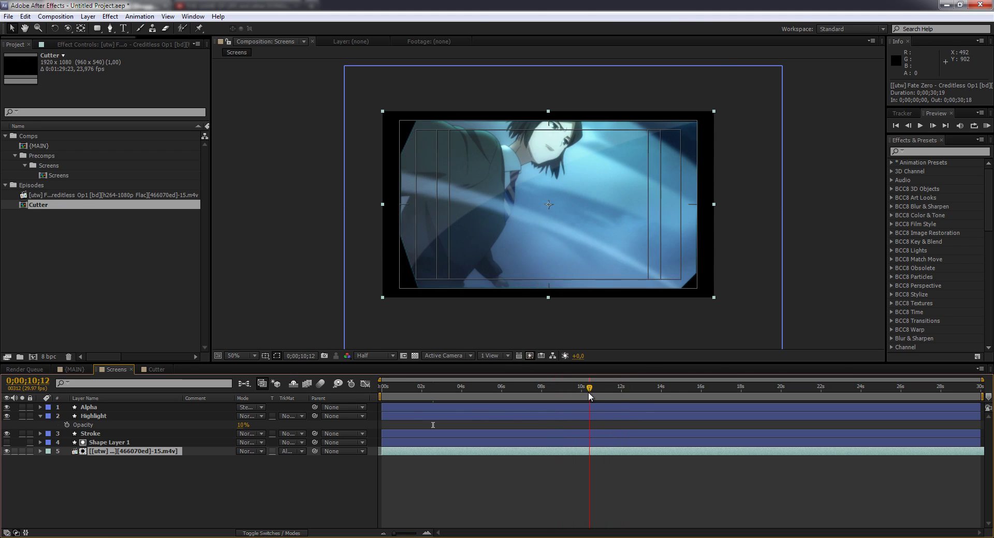
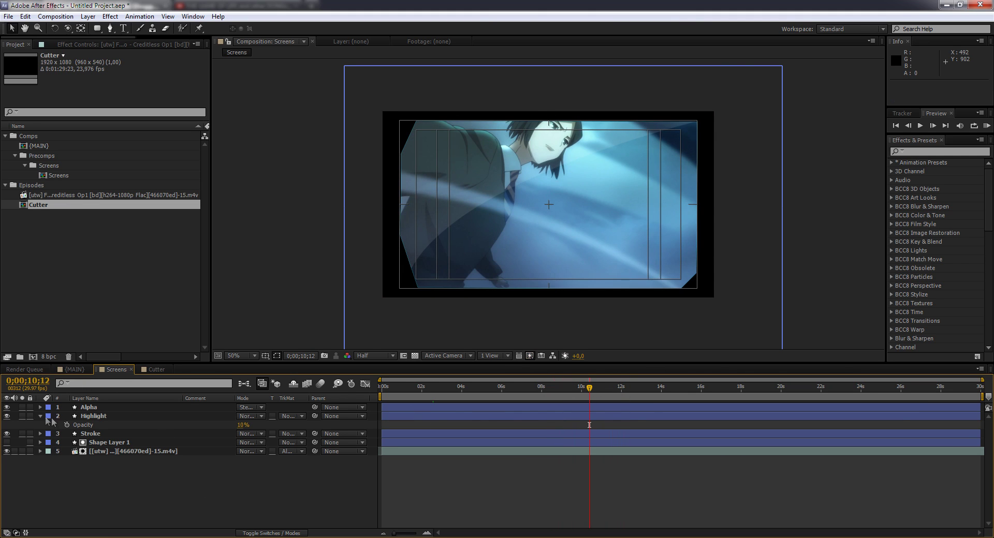
- Close the Cutter and Screens timelines, leaving {MAIN} open, and duplicate the Screens composition nine times, up to Screens 10
left_click(132, 369)
left_click(130, 368)
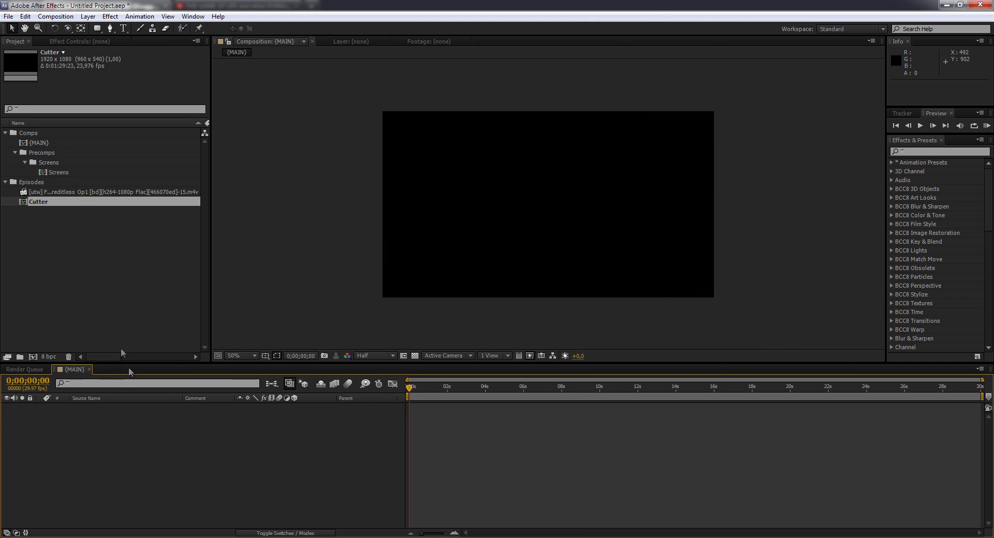
left_click(59, 166)
left_click(67, 173)
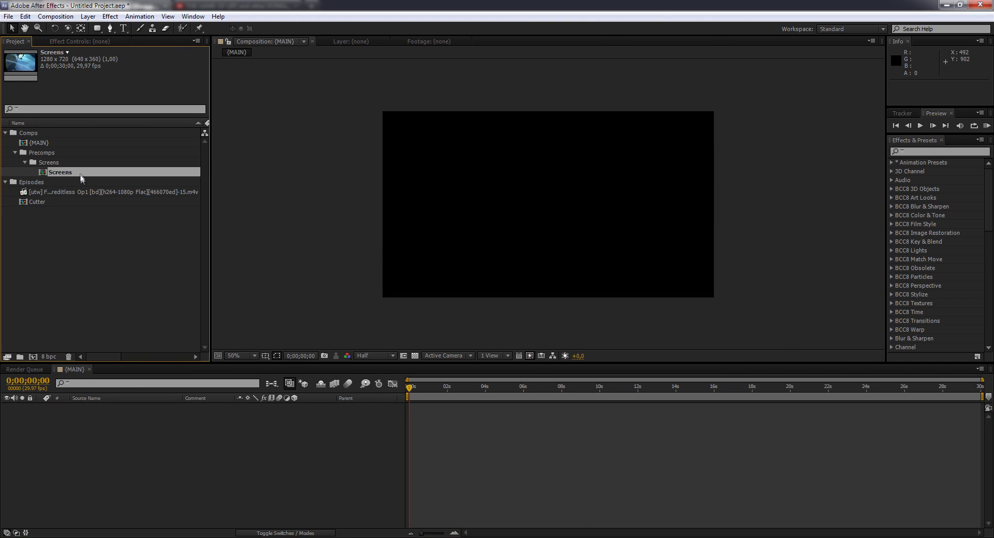
key("ctrl+d")
key("ctrl+d")
key("ctrl+d")
key("ctrl+d")
key("ctrl+d")
key("ctrl+d")
key("ctrl+d")
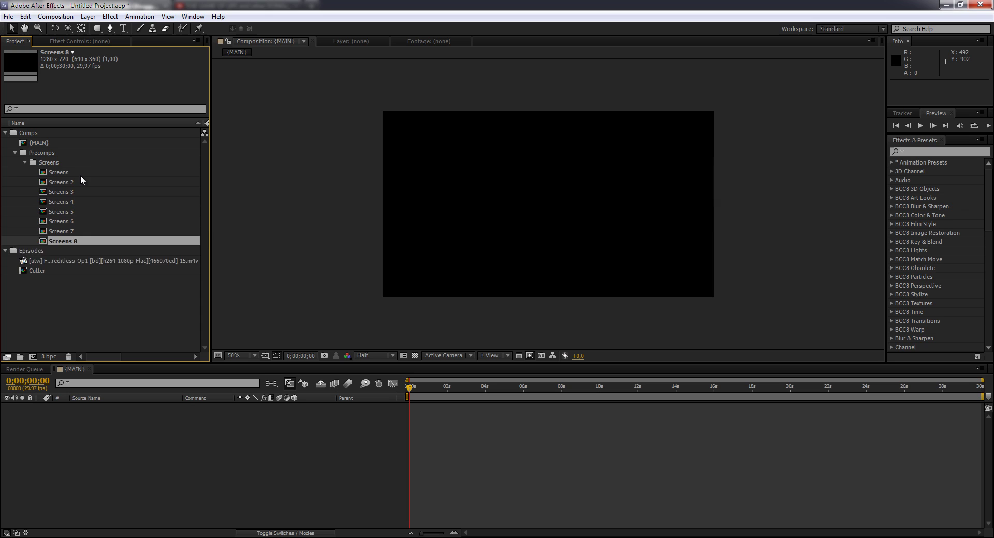
key("ctrl+d")
key("ctrl+d")
left_click(83, 331)
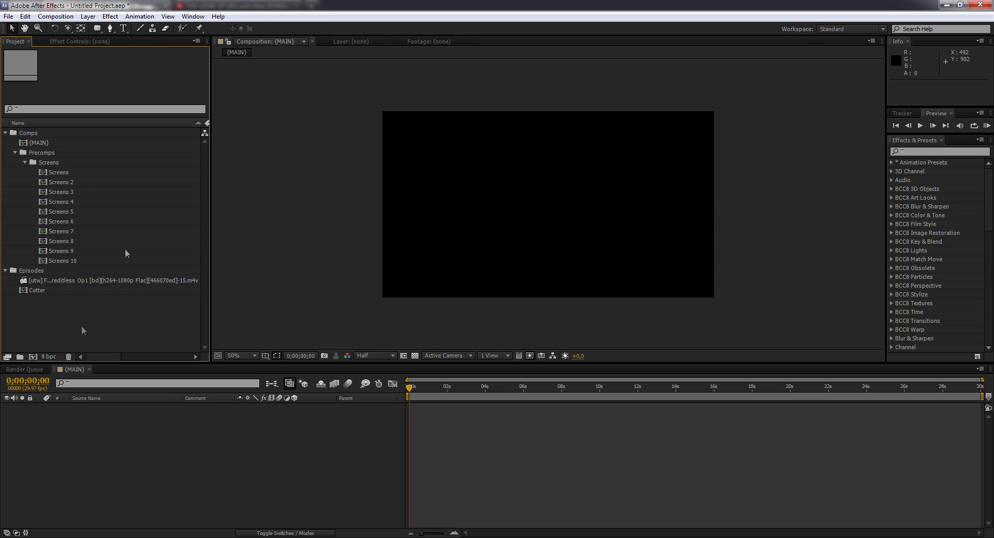
- Add a 1280 x 720 px deep blue solid layer to the {MAIN} composition
left_click(85, 418)
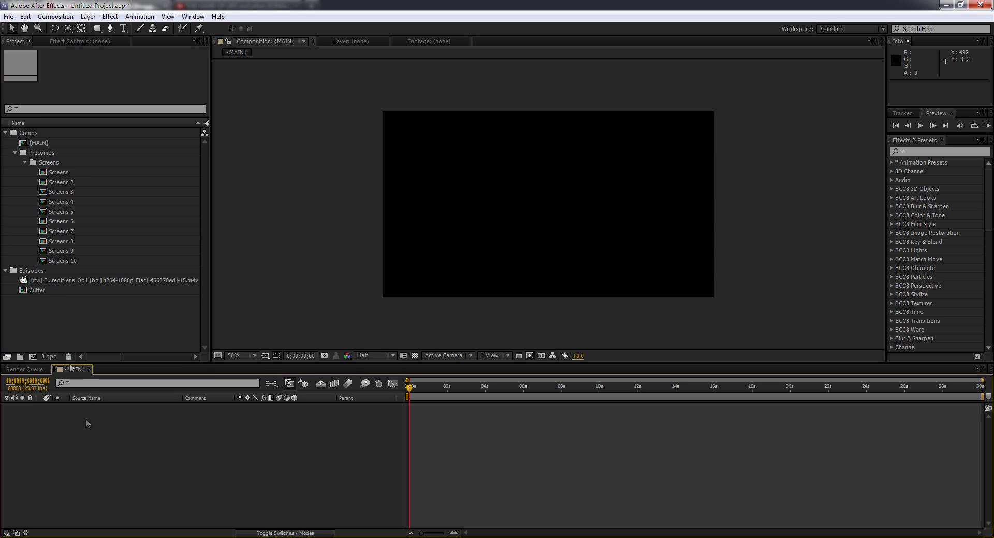
right_click(88, 430)
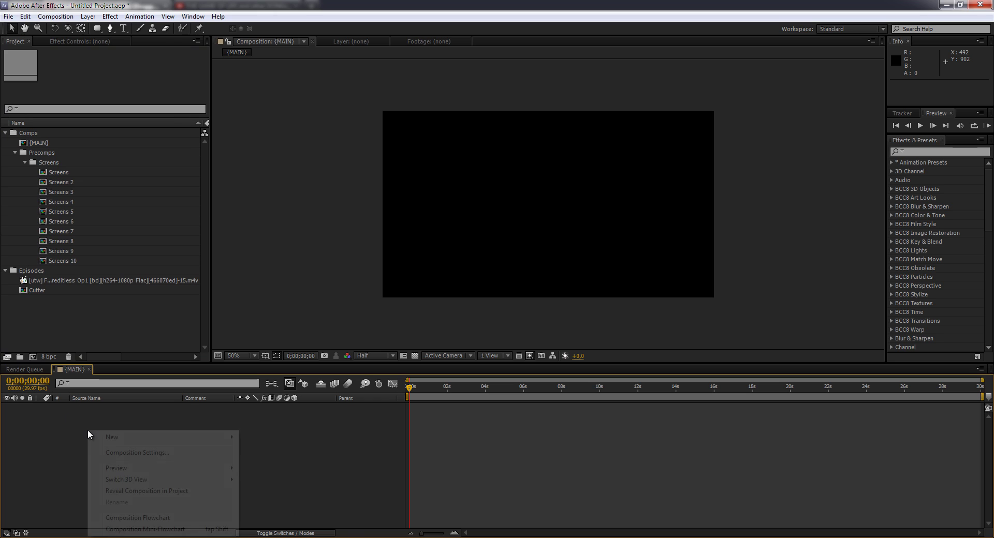
mouse_move(125, 439)
left_click(274, 465)
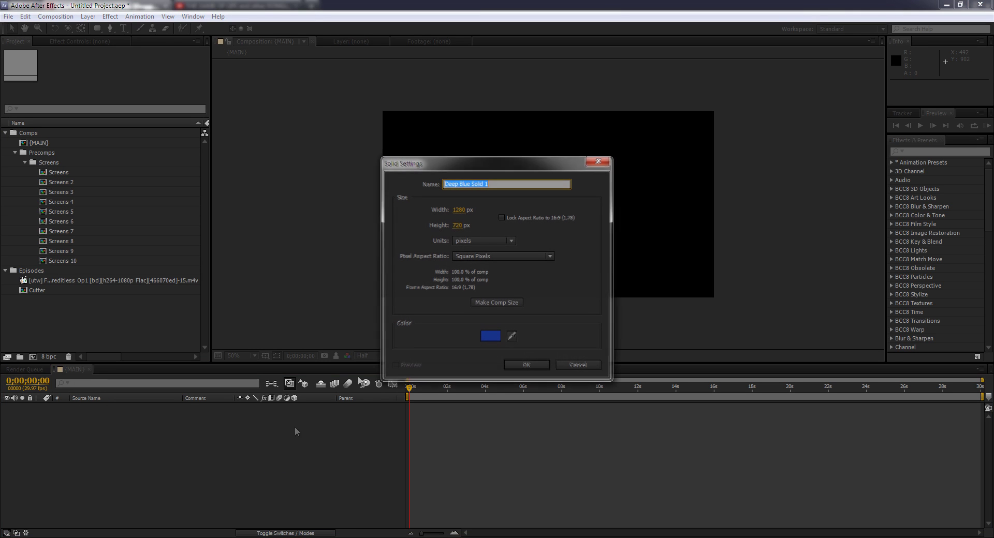
left_click(518, 364)
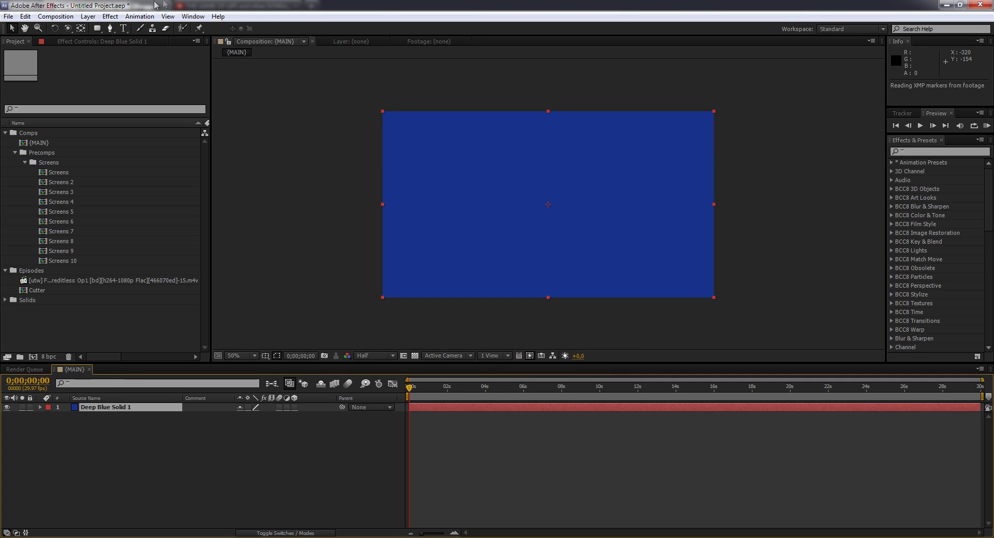
- Draw a rounded rectangle mask about 1106 x 554 px on the blue solid, with feather 279 pixels and expansion -67 pixels
left_click(98, 29)
left_click_drag(408, 135, 694, 278)
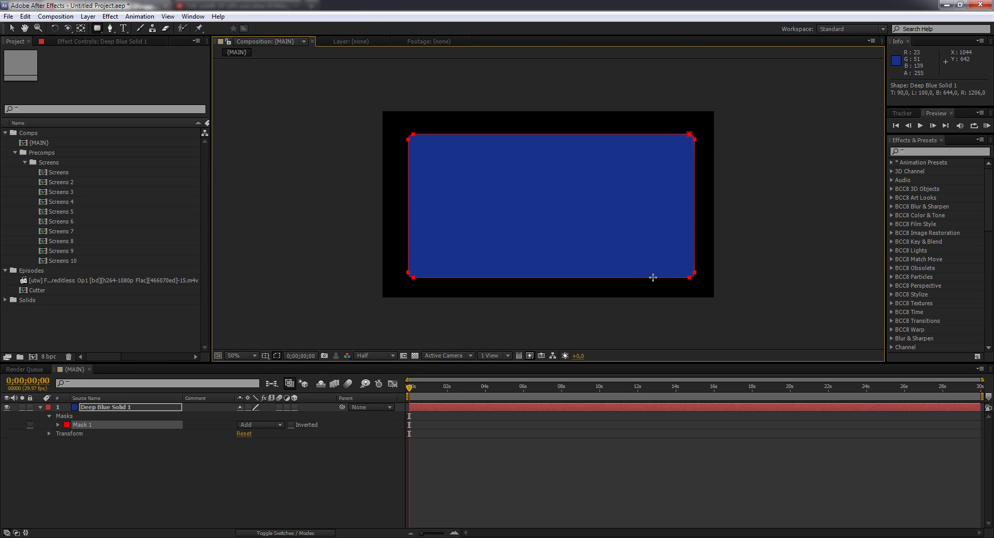
key("m")
key("m")
left_click_drag(262, 439, 350, 439)
left_click_drag(239, 455, 214, 456)
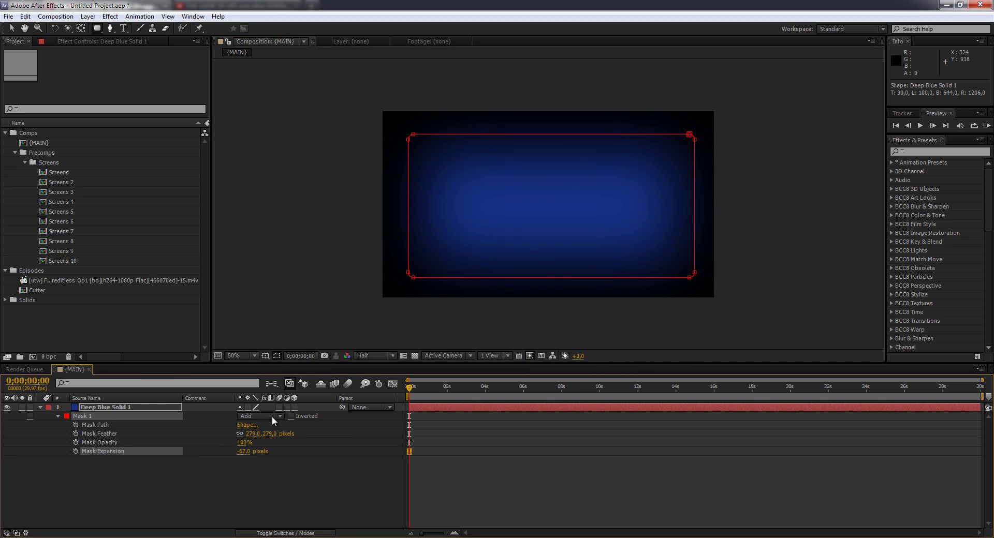
left_click(262, 499)
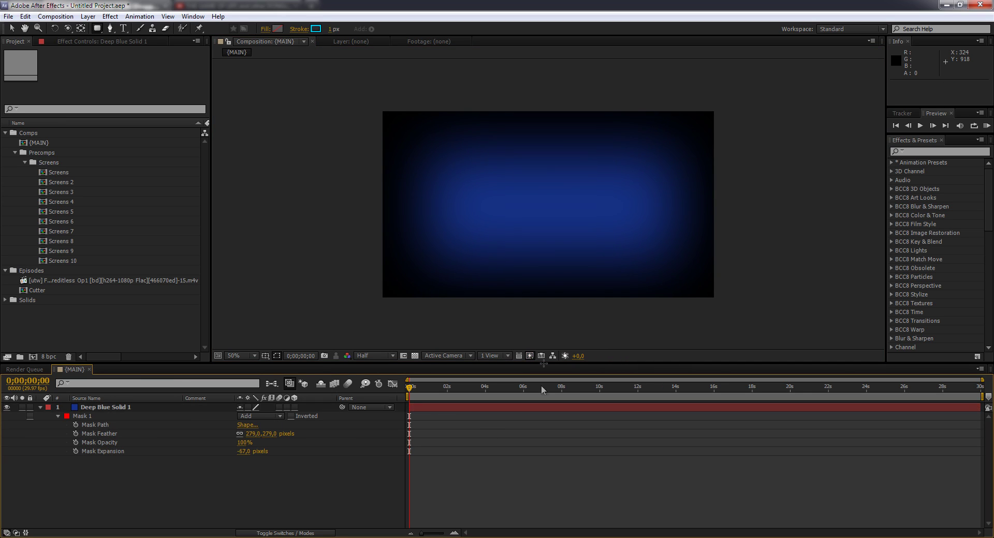
- Set the blue solid's opacity to 64% and return to the Selection tool
left_click(123, 406)
left_click(122, 401)
key("t")
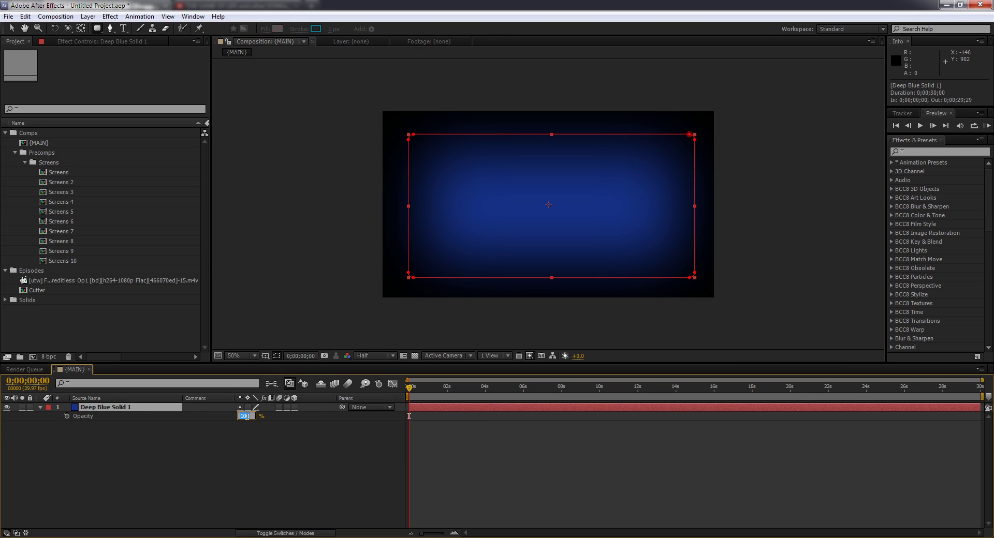
type("25")
key("Return")
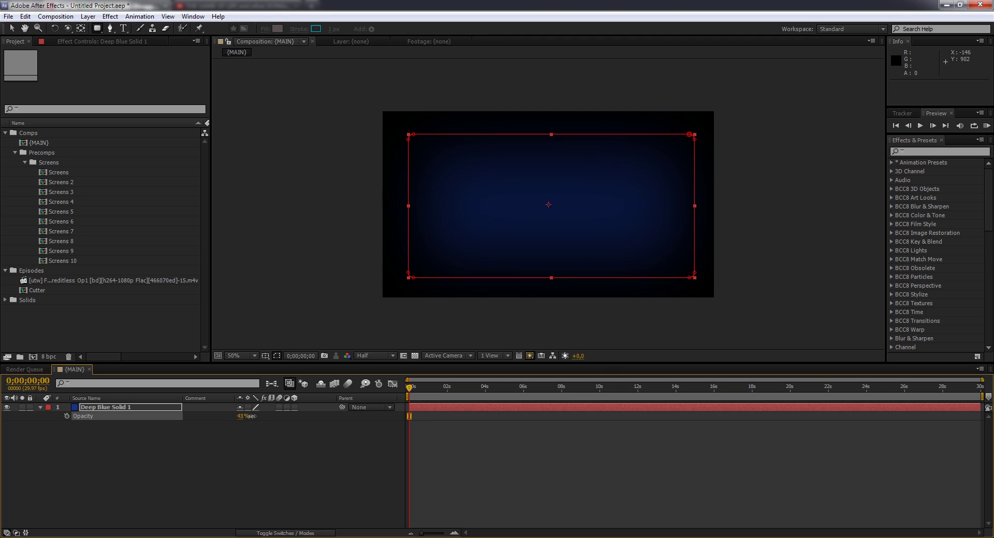
left_click(275, 447)
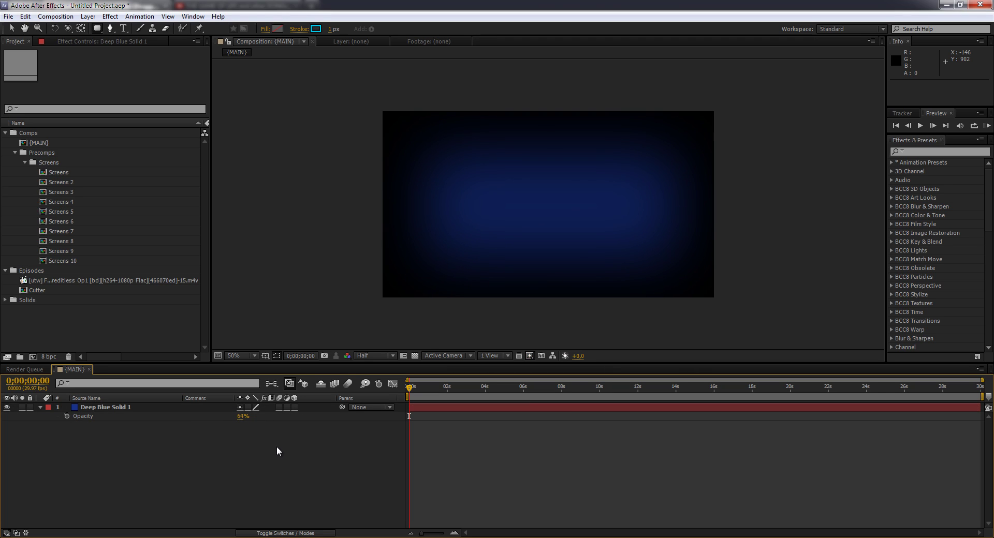
key("ctrl+s")
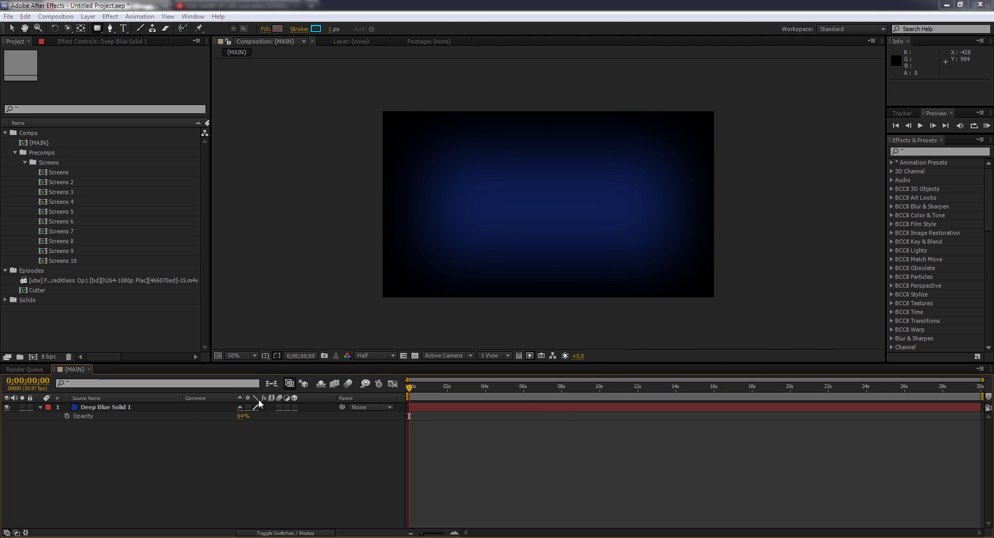
left_click(589, 485)
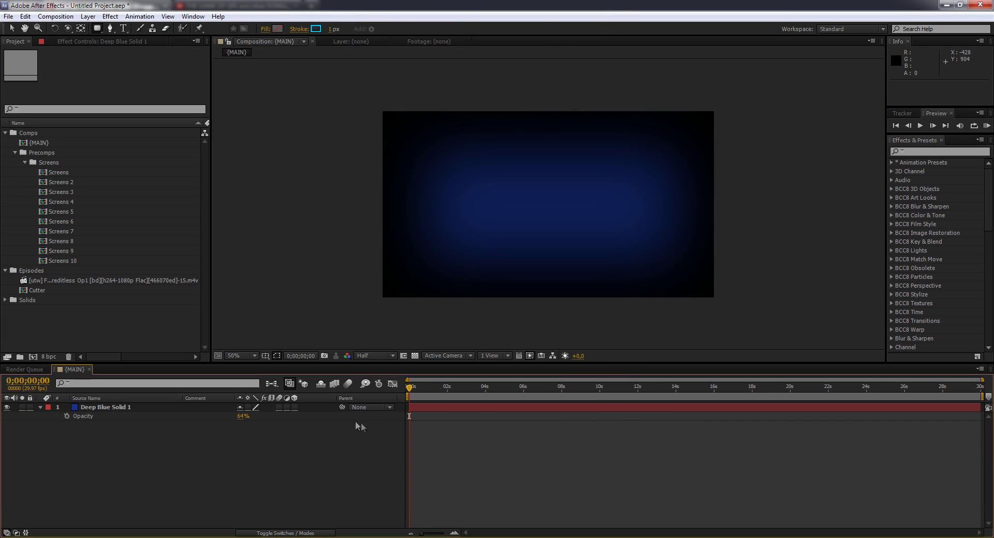
key("v")
- Switch to Windows Explorer and look inside the PlaneSpace plug-in folder
left_click(916, 152)
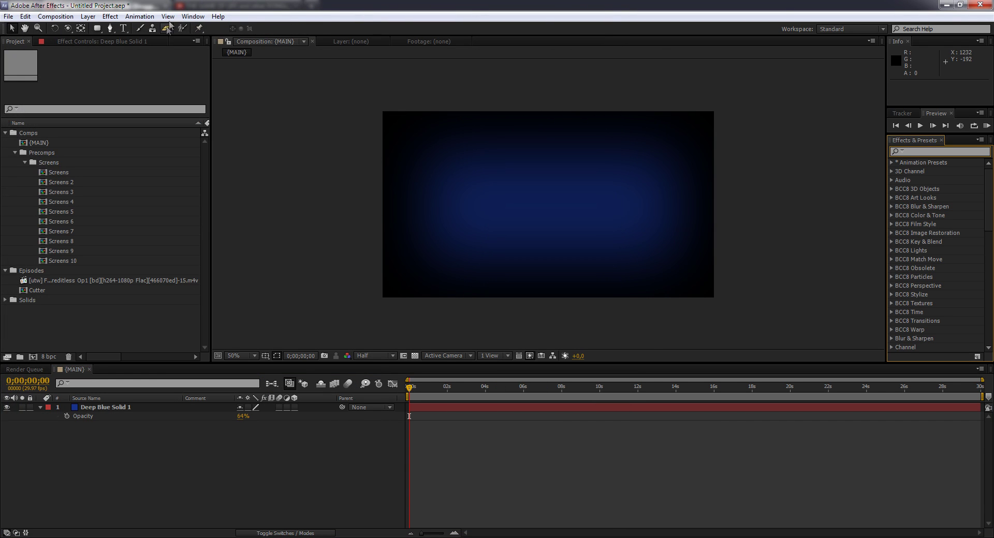
left_click(193, 17)
left_click(67, 537)
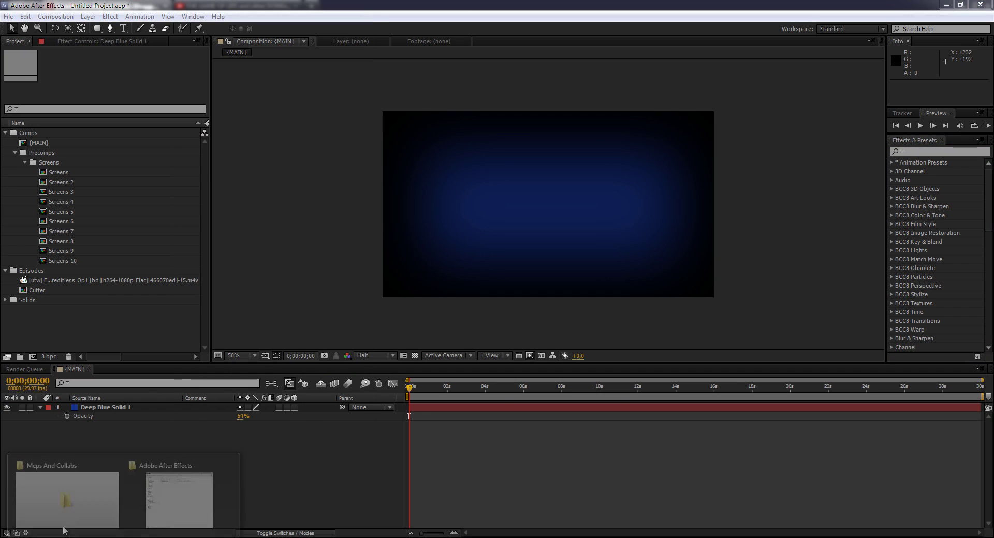
left_click(176, 497)
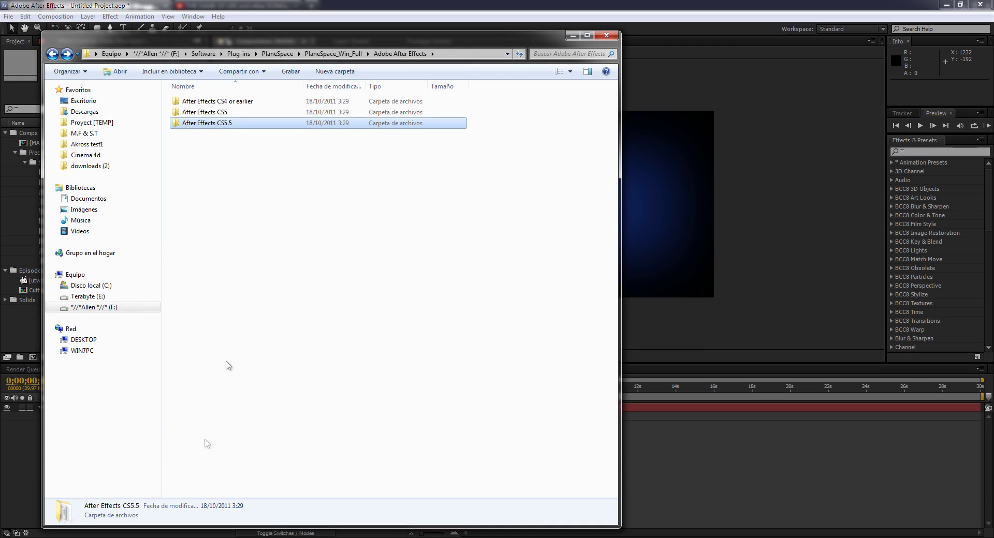
left_click(52, 54)
left_click(52, 54)
left_click(53, 53)
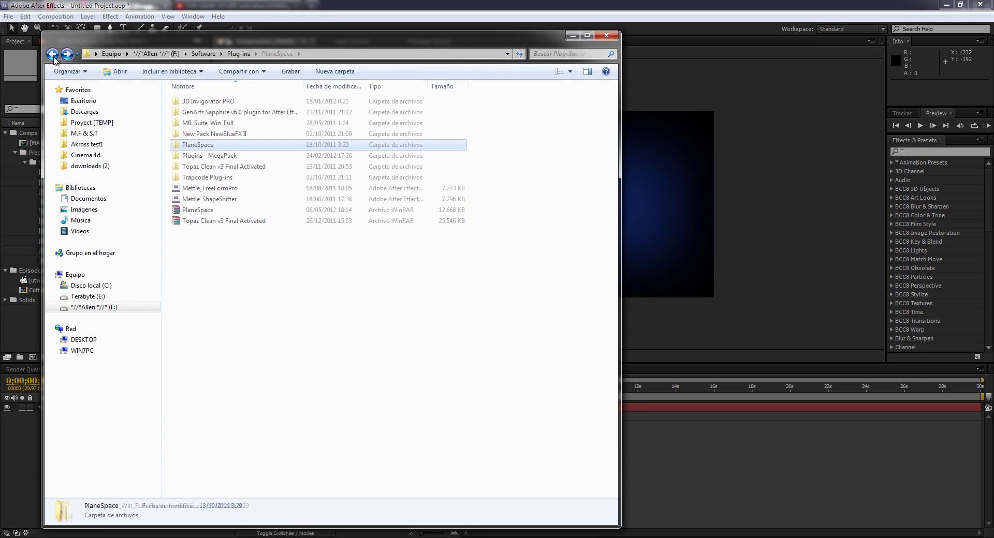
double_click(220, 145)
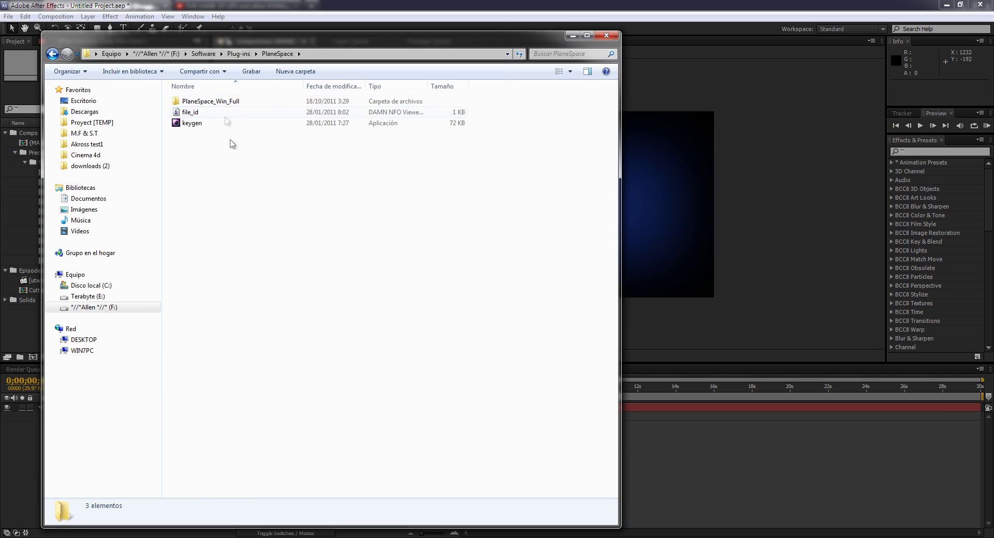
double_click(208, 101)
- Return to After Effects and check which PlaneSpace tools are available with the blue solid selected
left_click(192, 16)
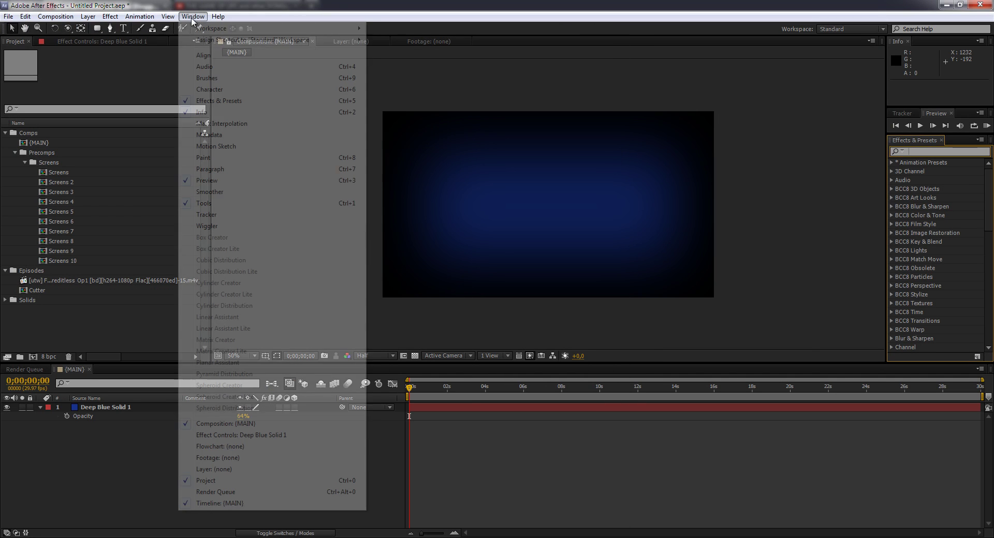
left_click(89, 435)
left_click(126, 412)
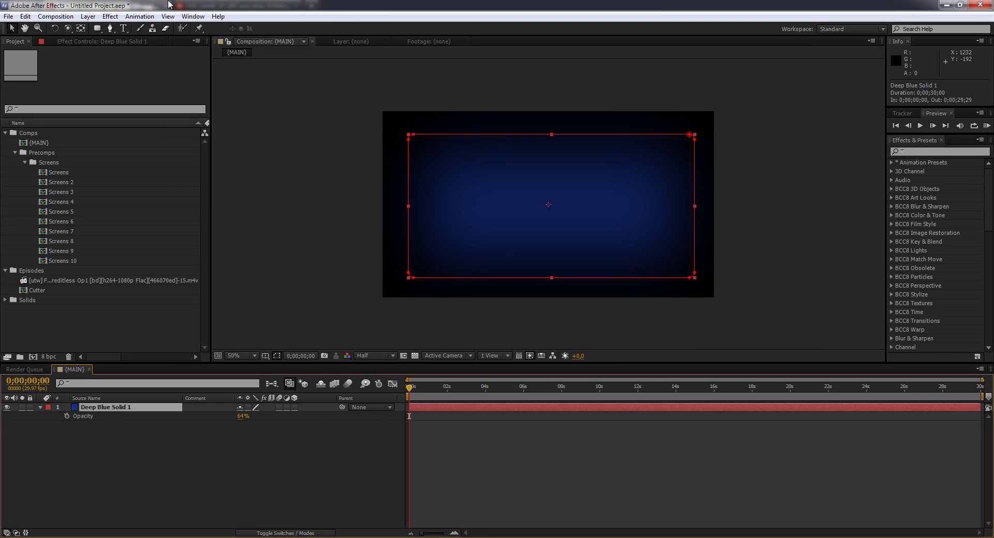
left_click(192, 16)
left_click(124, 433)
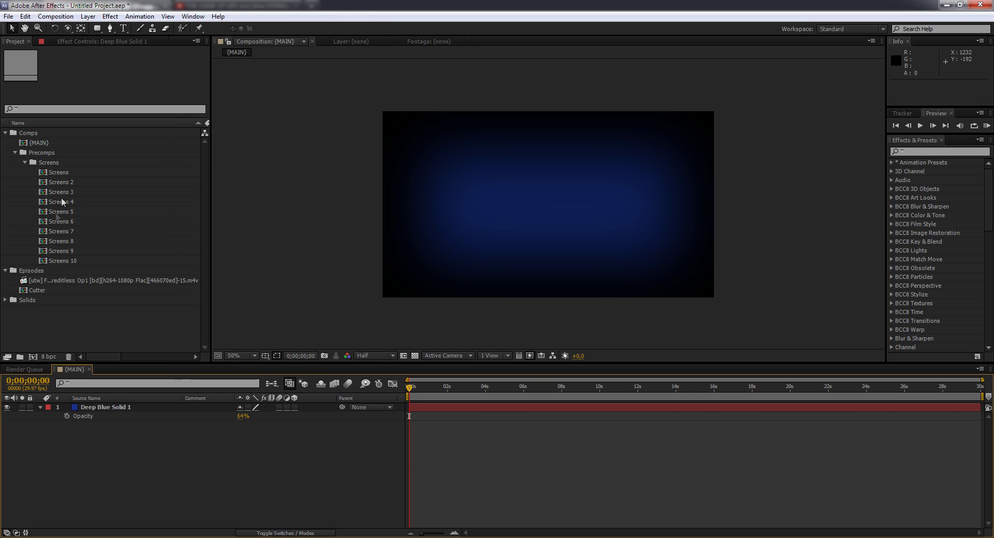
- Add the Screens composition above the blue solid in {MAIN} as a 3D layer and open the Cylinder Creator
left_click_drag(65, 173, 132, 404)
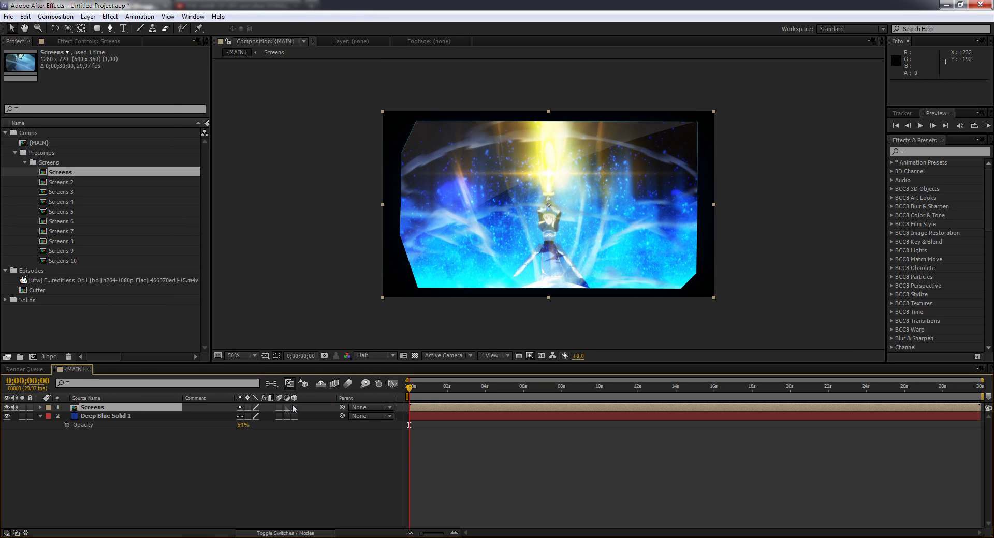
left_click(193, 16)
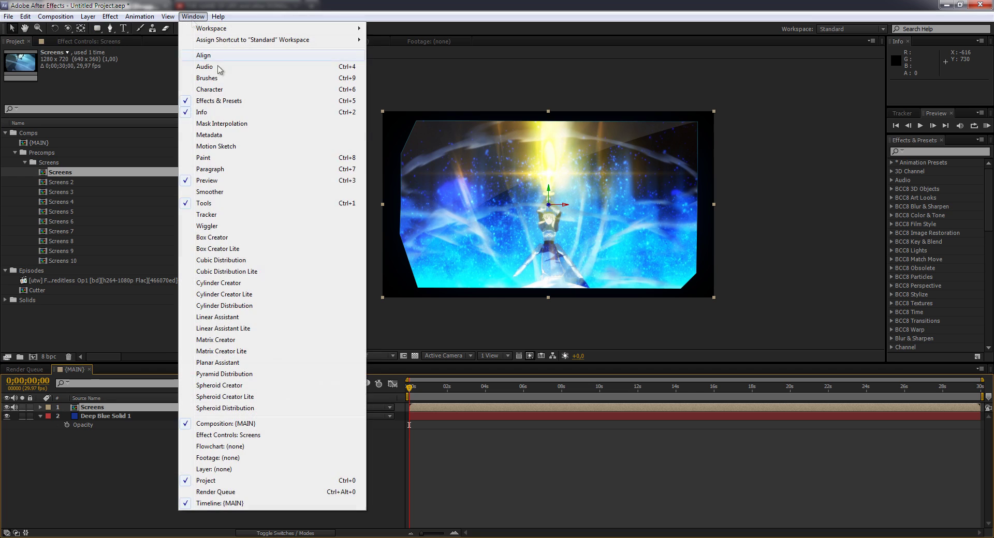
left_click(228, 283)
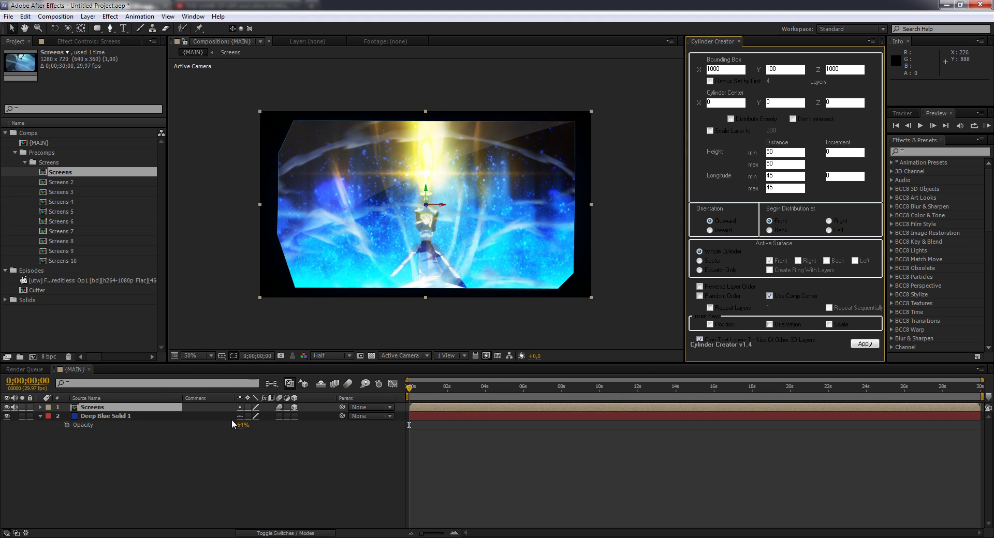
- Switch to Windows Explorer and examine the After Effects CS5.5 files inside the PlaneSpace_Win_Full folder
mouse_move(68, 534)
left_click(190, 473)
left_click(52, 54)
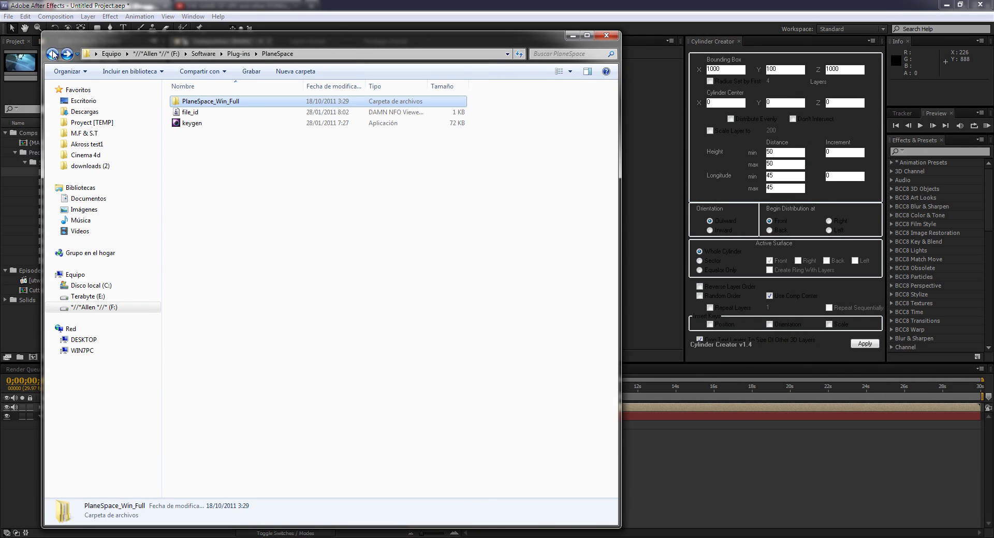
double_click(222, 103)
double_click(217, 102)
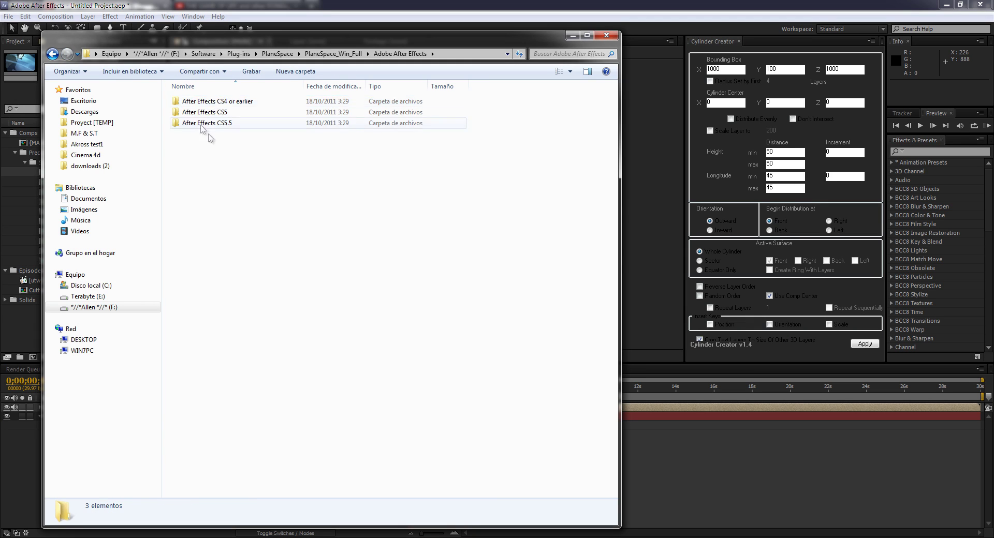
left_click_drag(217, 167, 202, 57)
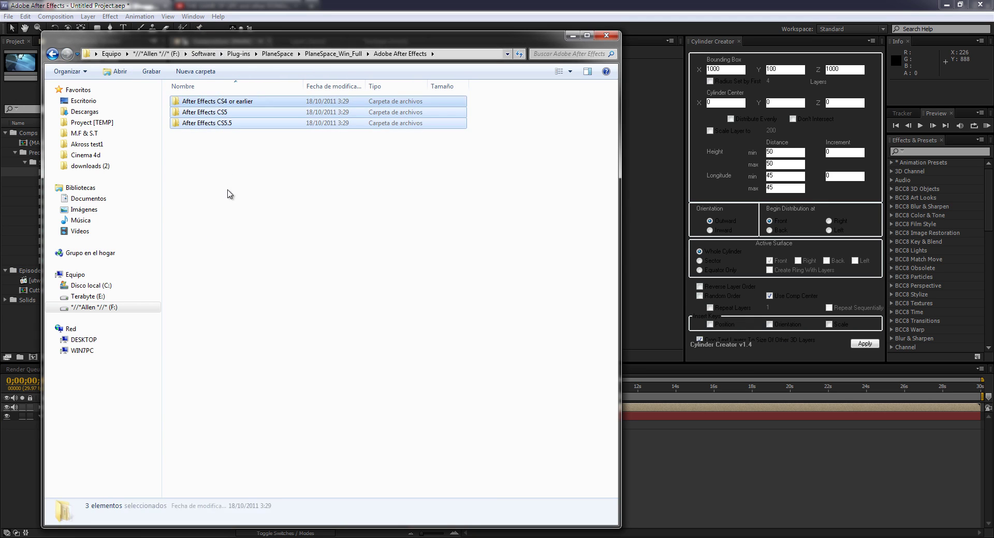
left_click(211, 124)
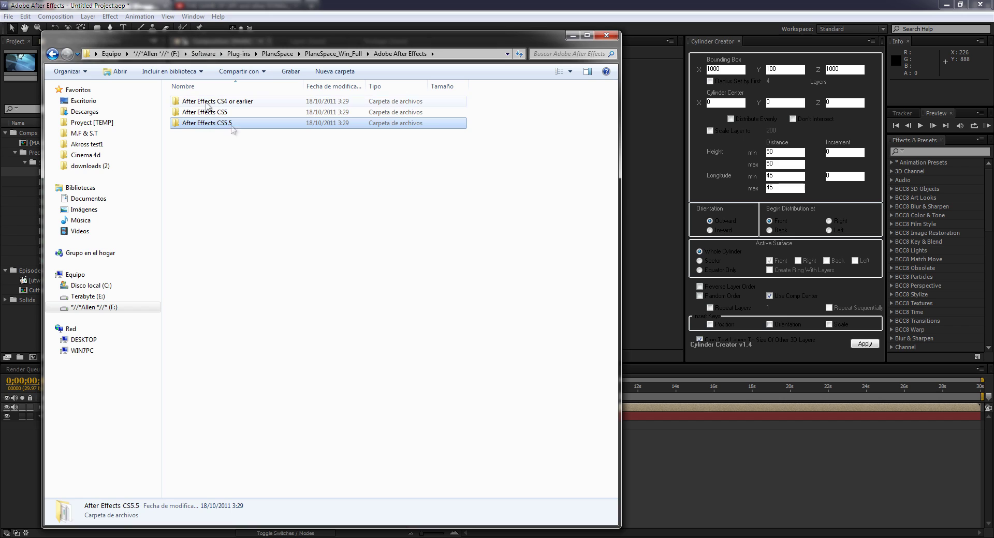
double_click(210, 126)
left_click(202, 115)
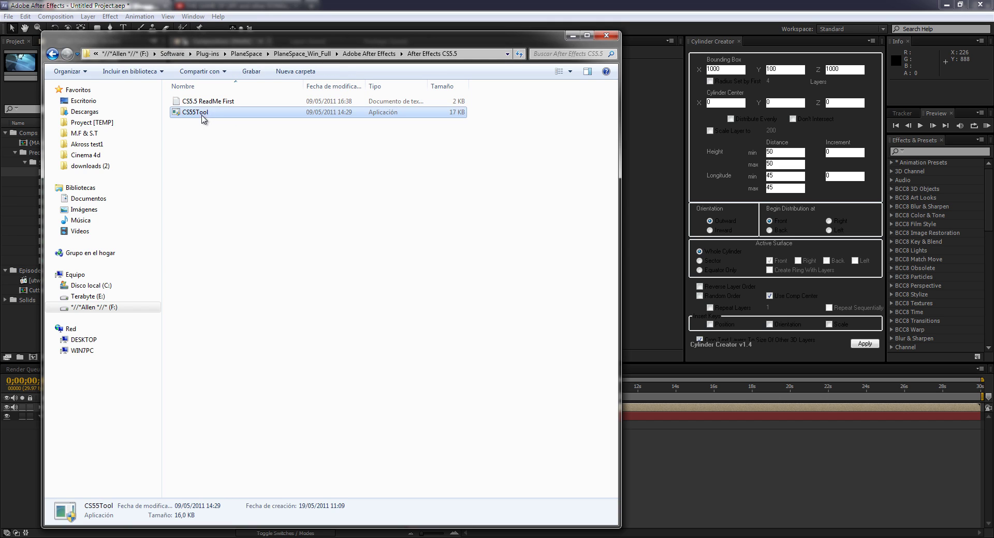
- Examine the contents of the PlaneSpace plug-in's After Effects CS5 folder
left_click(54, 54)
double_click(224, 114)
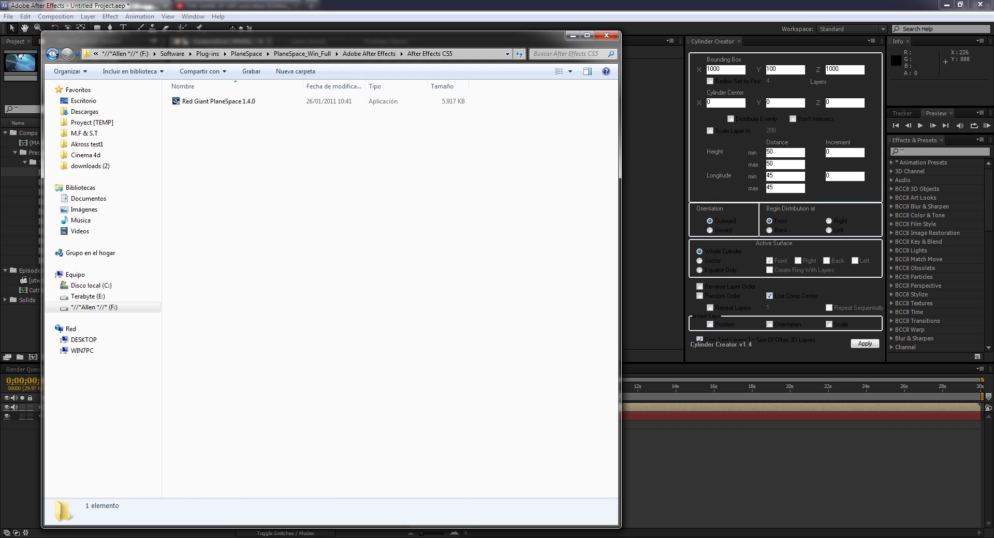
left_click(53, 54)
double_click(224, 113)
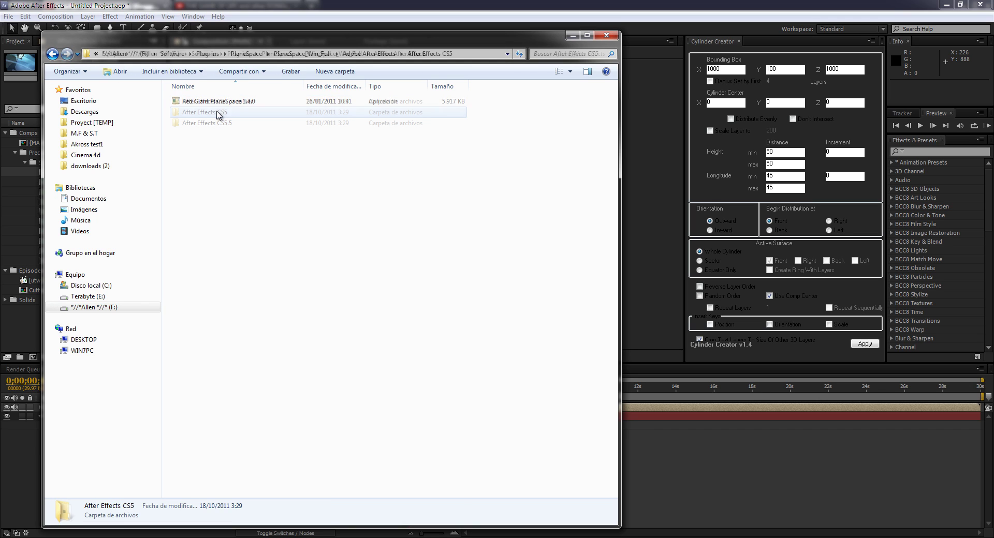
- Go back to the PlaneSpace folder, open its keygen application and generate a serial number
left_click(53, 53)
left_click(52, 54)
left_click(52, 54)
double_click(198, 124)
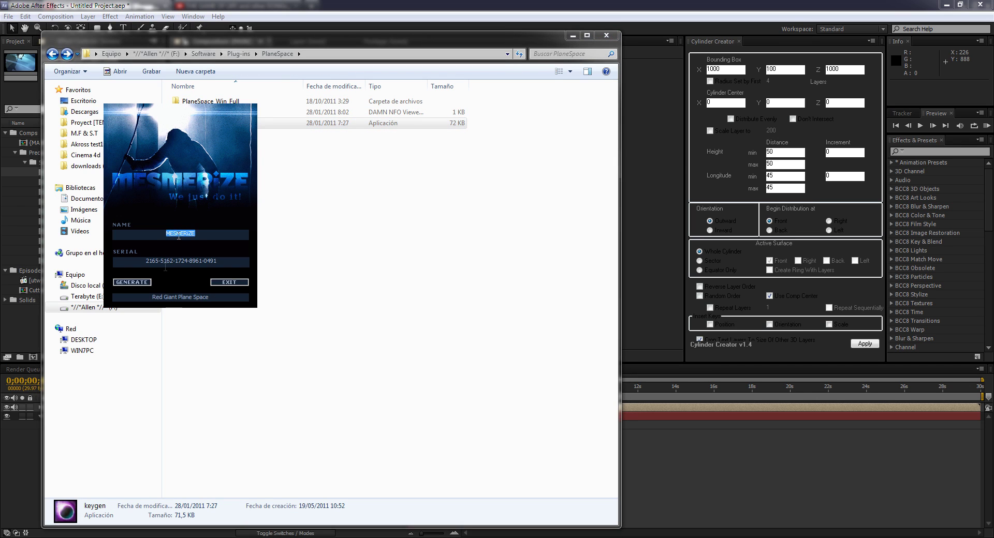
left_click(137, 283)
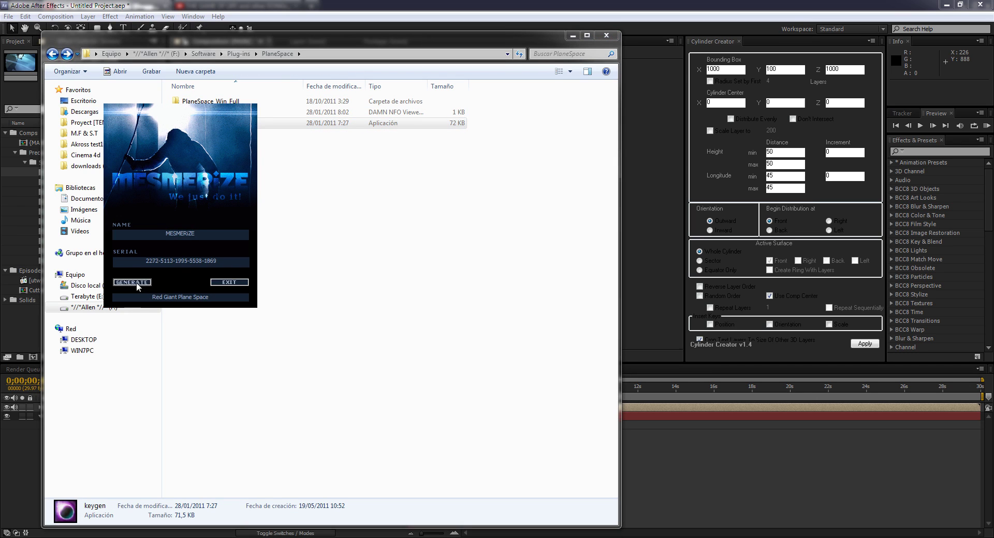
- Highlight the generated serial number, exit the keygen and minimise the folder window to return to After Effects
left_click_drag(219, 262, 147, 261)
left_click(229, 282)
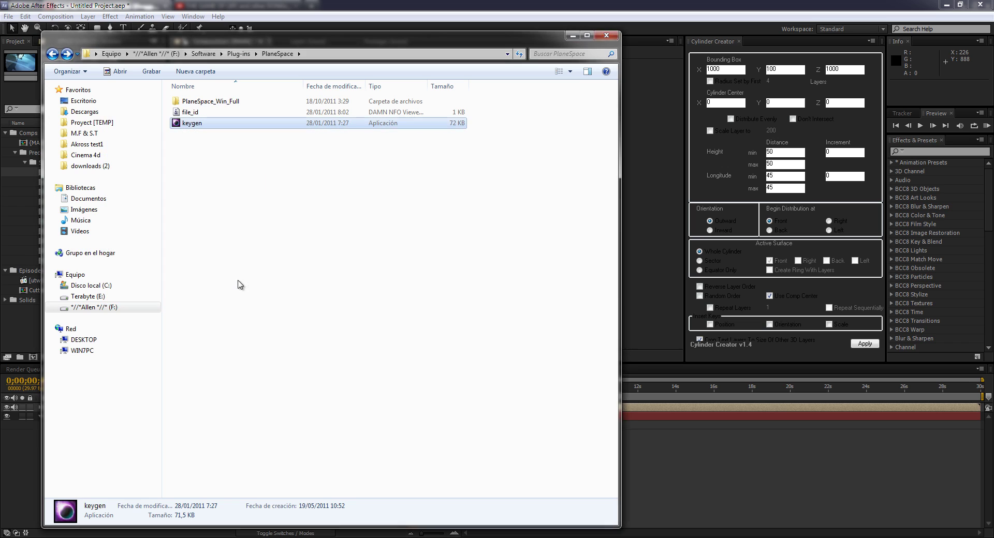
left_click(570, 36)
left_click(269, 448)
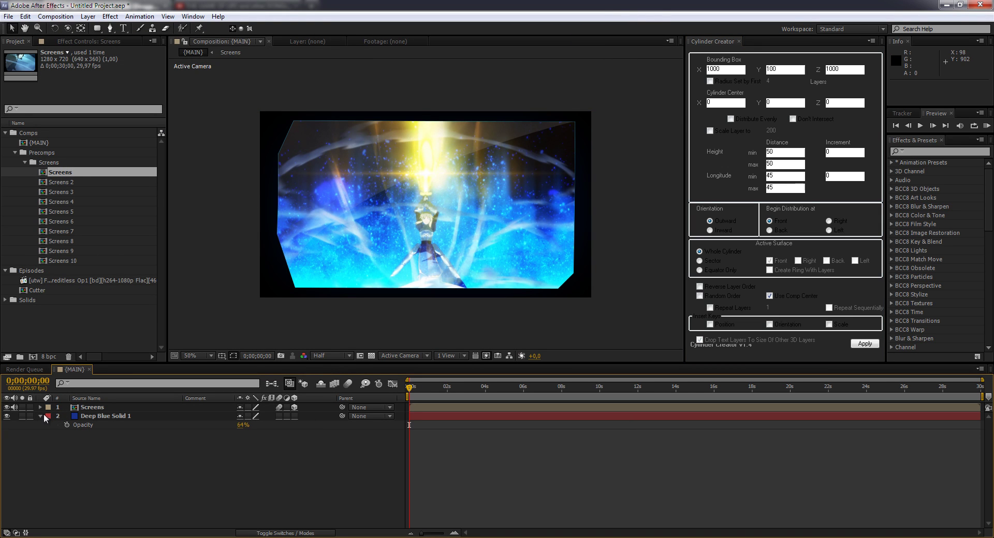
- Lighten the interface by raising the brightness in the Appearance preferences, keeping the Screens layer selected
left_click(109, 409)
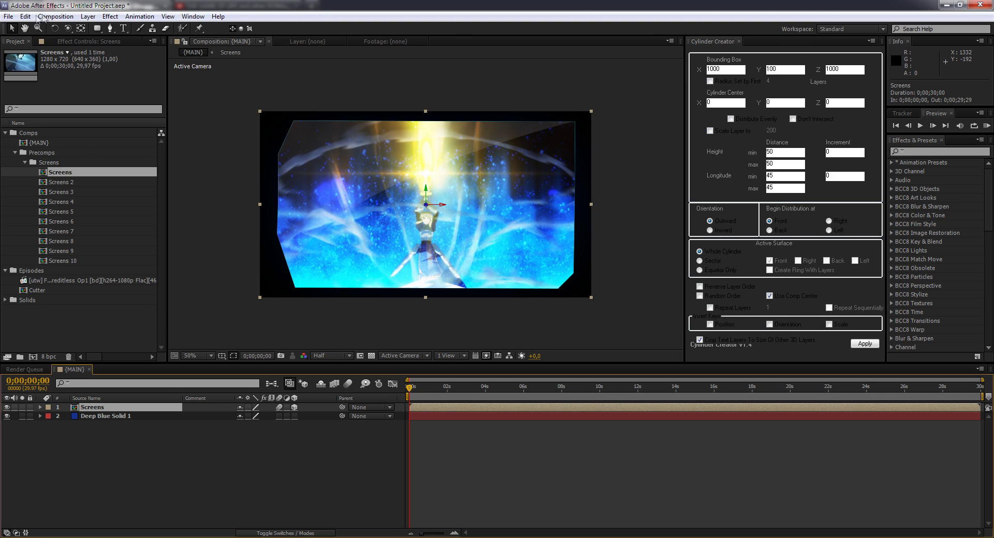
left_click(27, 16)
mouse_move(66, 284)
left_click(228, 281)
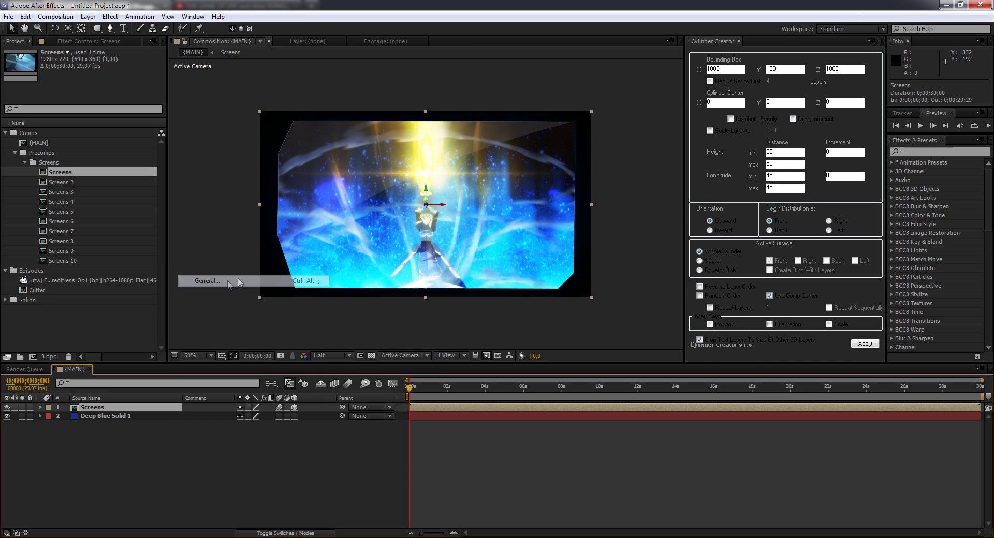
left_click(227, 262)
left_click_drag(359, 260, 473, 260)
left_click(616, 194)
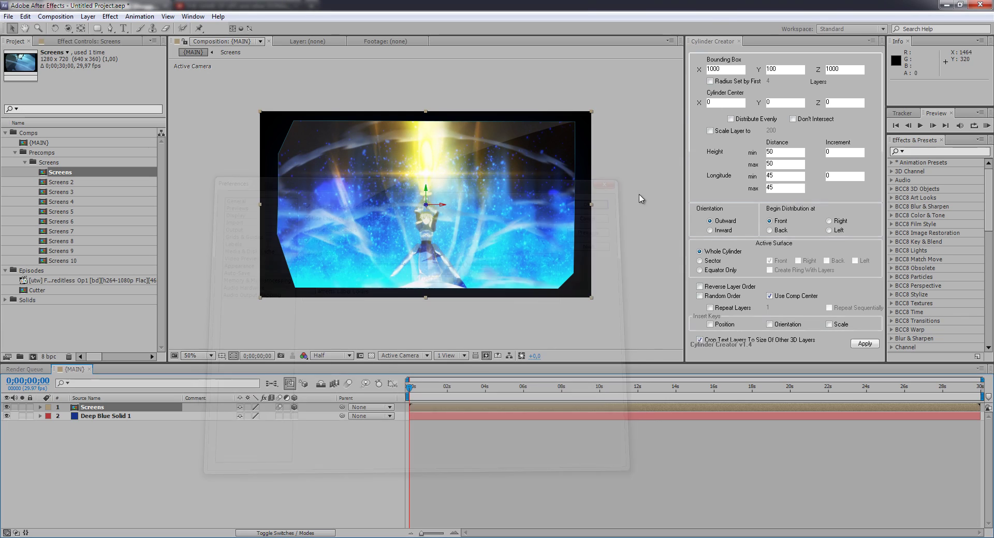
- Apply the Cylinder Creator to the Screens layer with 10 repeated layers, Equator Only and Create Ring With Layers
left_click(710, 308)
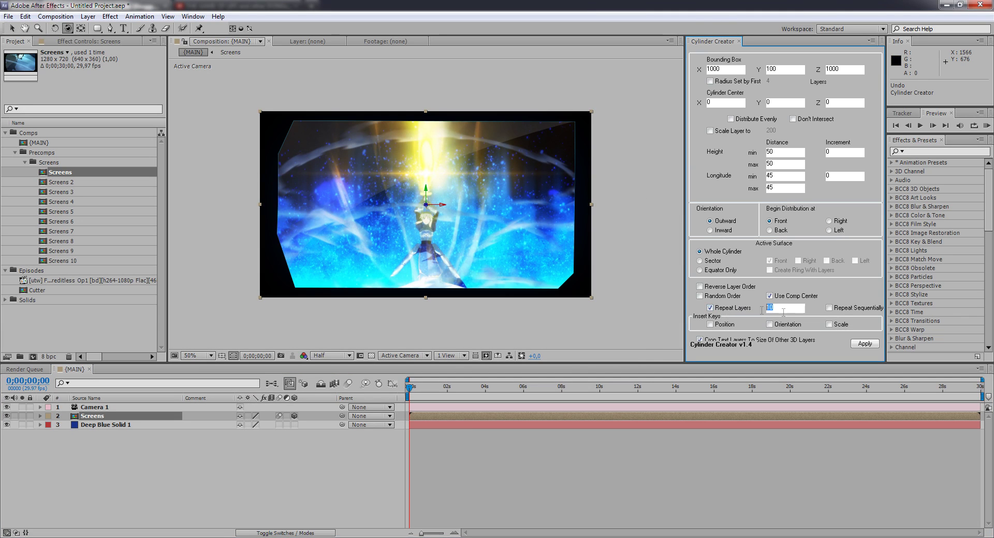
left_click(699, 270)
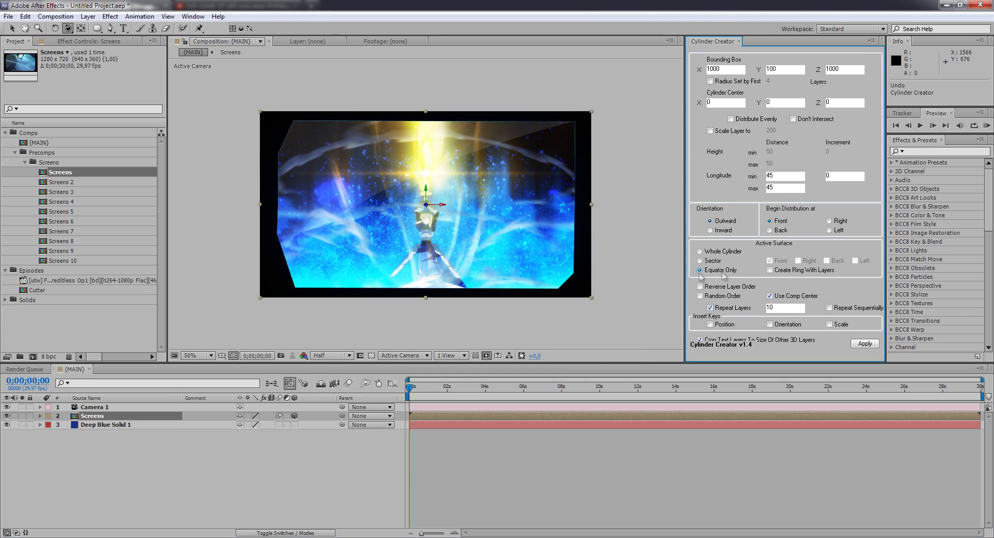
left_click(769, 270)
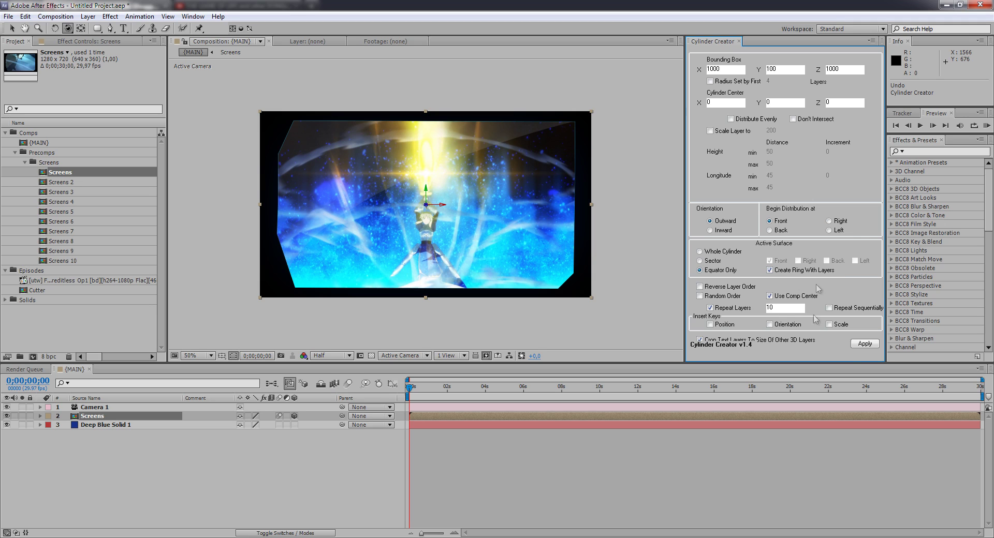
left_click(864, 344)
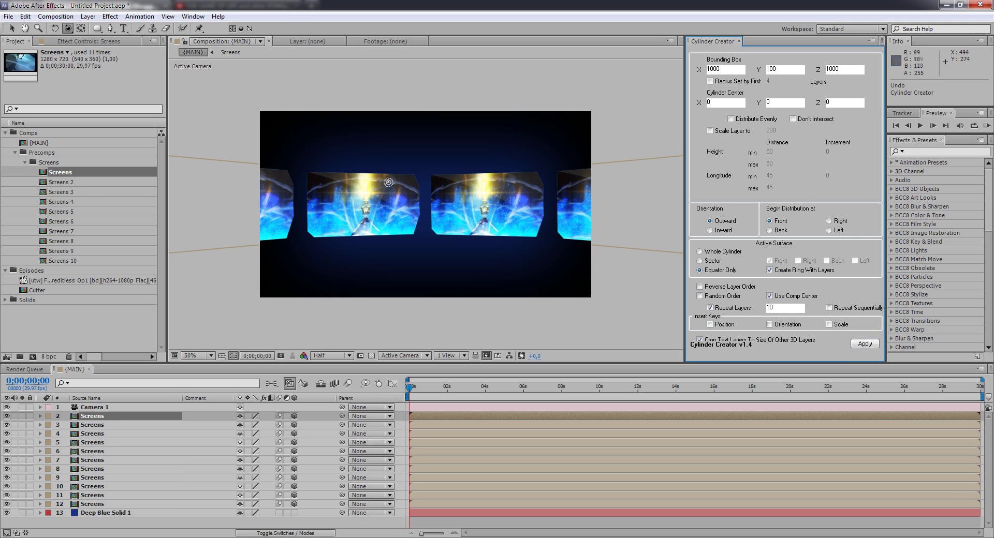
- Adjust Camera 1 with the camera tool, pulling it back until the whole ring of screens is in frame
left_click(134, 407)
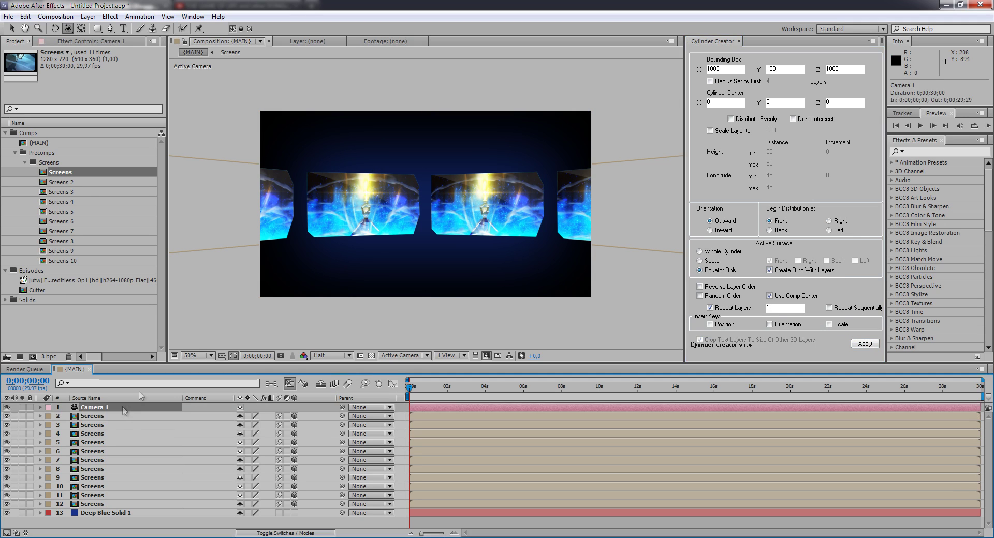
key("c")
left_click_drag(467, 235, 111, 239)
key("c")
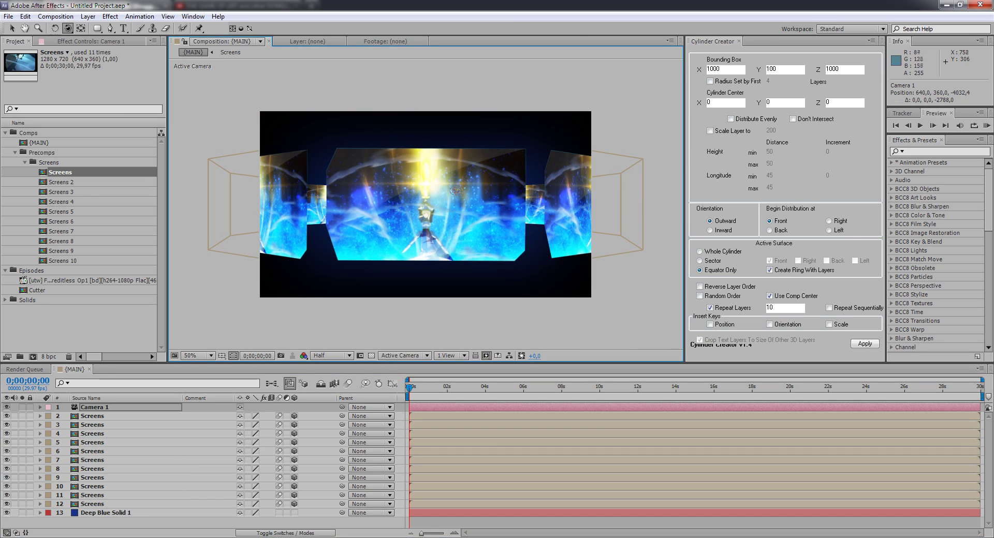
left_click_drag(541, 204, 373, 259)
key("v")
- Add a null object as a 3D layer and parent all the Screens layers to it
left_click(88, 17)
mouse_move(103, 28)
left_click(284, 74)
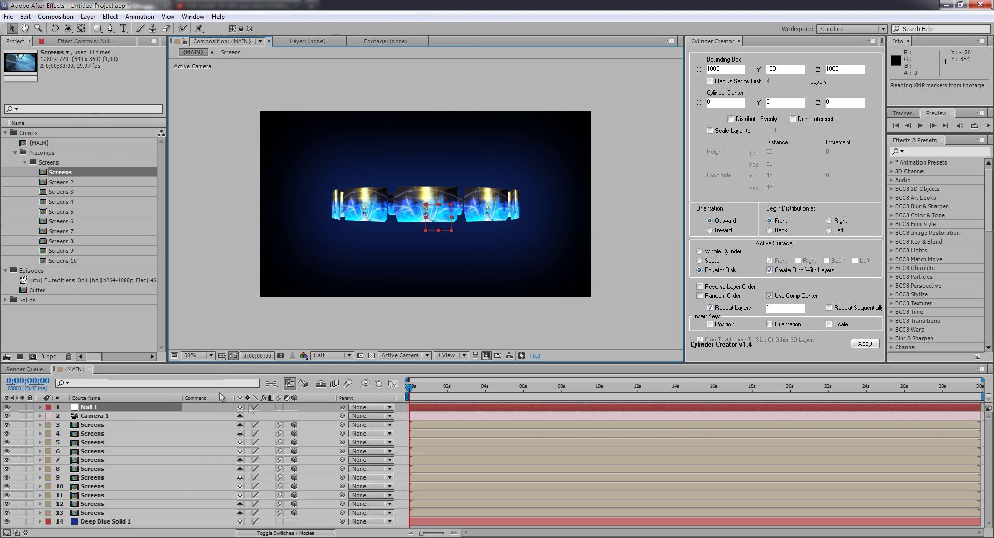
left_click(97, 426)
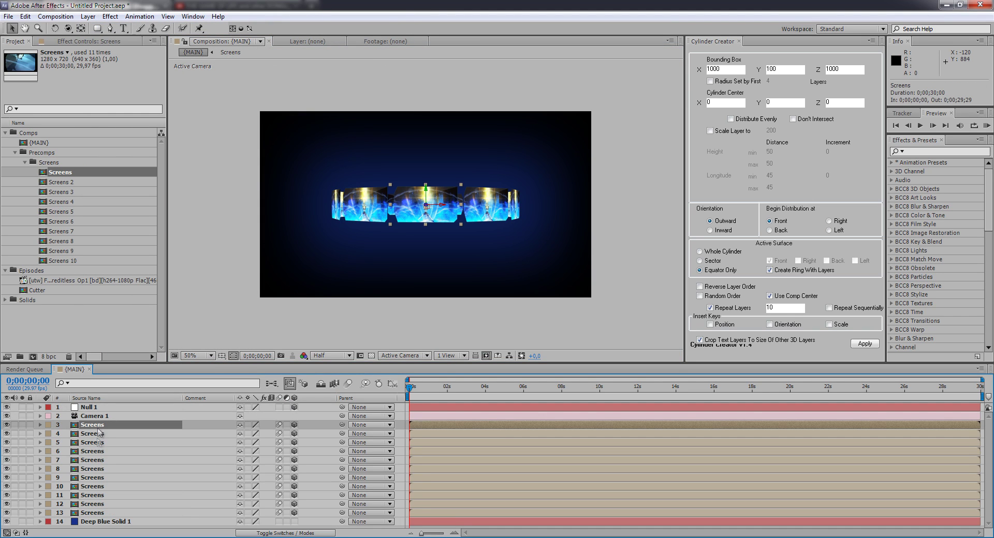
left_click(100, 514, "shift")
left_click_drag(341, 425, 106, 410)
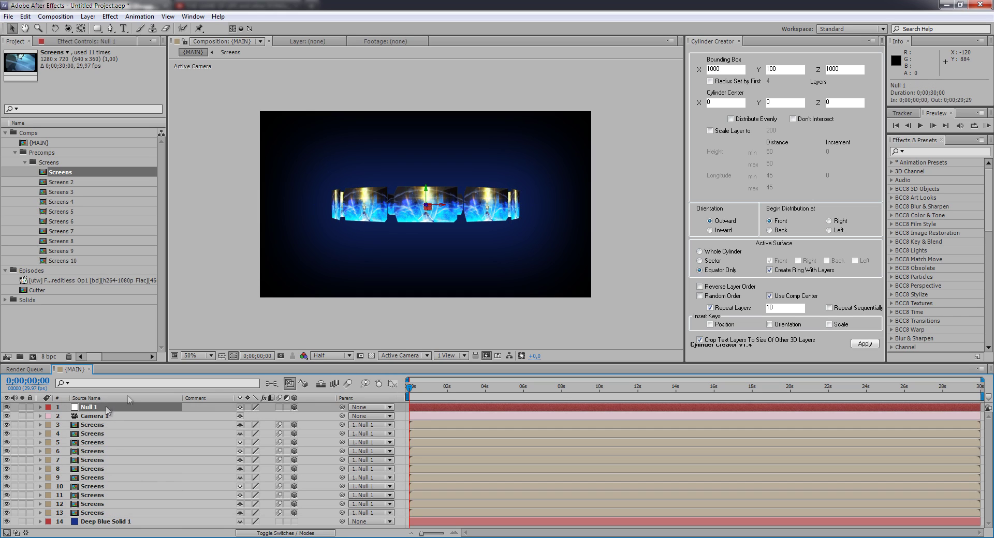
- Rotate Null 1 to show the ring of screens from above, and delete Camera 1
key("w")
left_click_drag(426, 189, 440, 336)
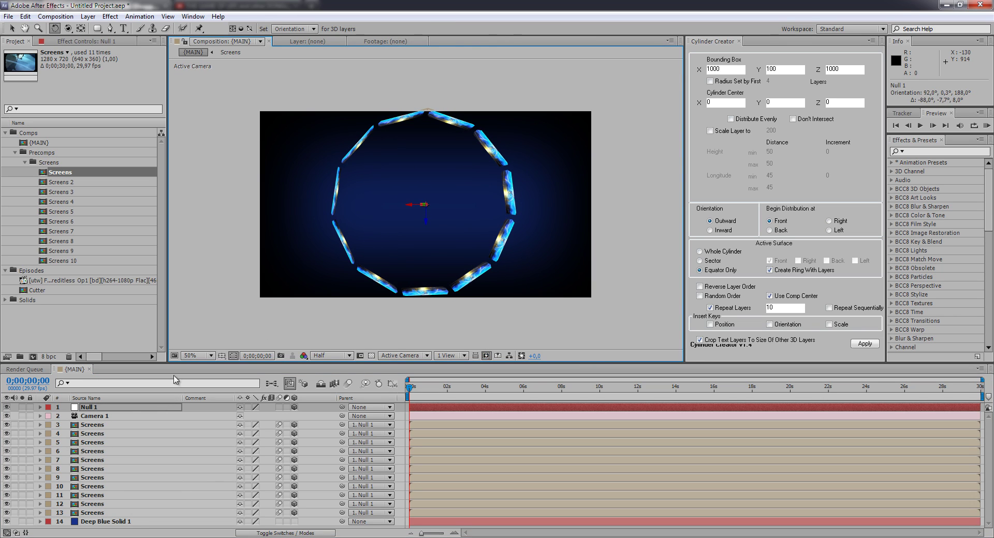
left_click(113, 417)
key("Delete")
left_click(104, 409)
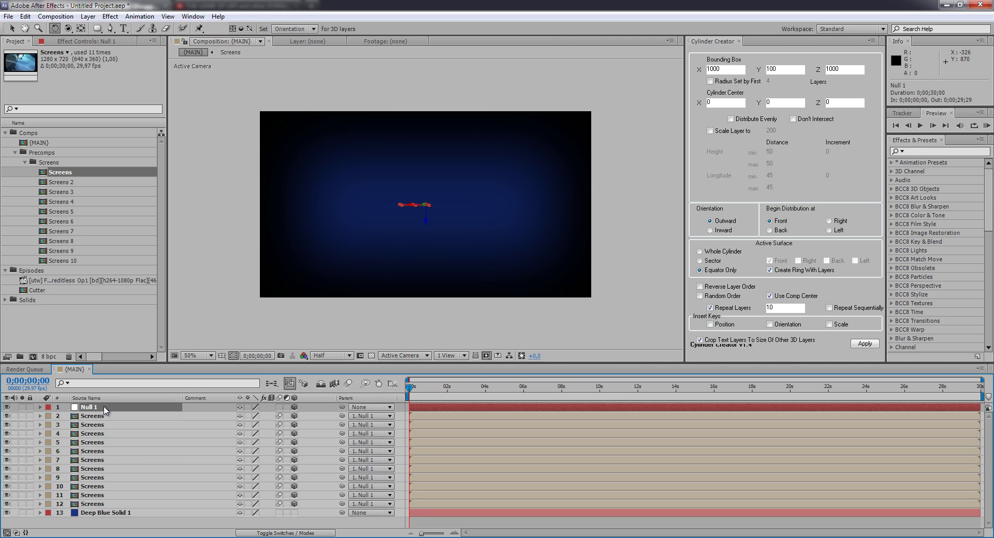
- Reveal Null 1's Orientation property and reset it to 0°, 0°, 0°
key("u")
key("u")
right_click(104, 425)
left_click(127, 497)
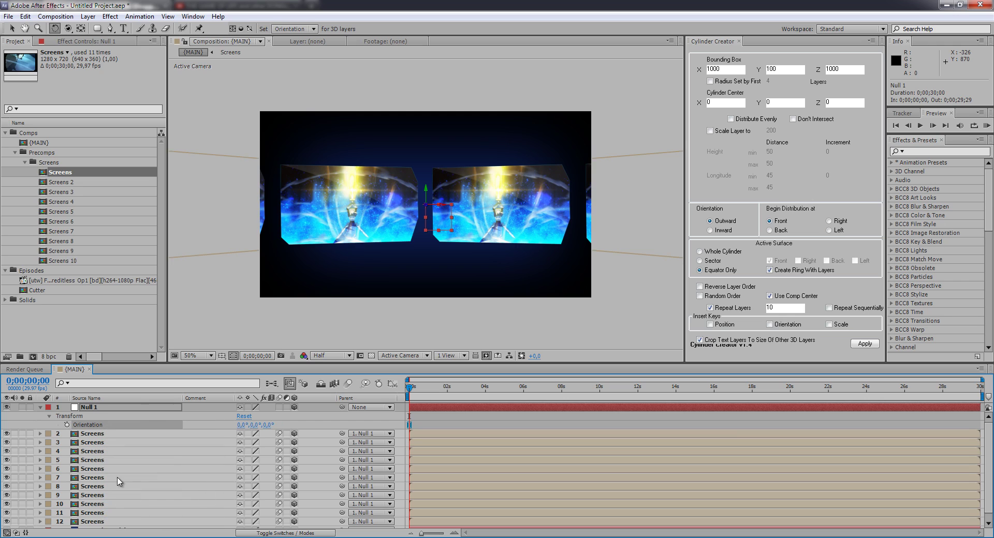
- Push Null 1 back in depth to about Z 7920 and raise the ring of screens in the frame
left_click(89, 408)
key("v")
left_click_drag(425, 207, 263, 247)
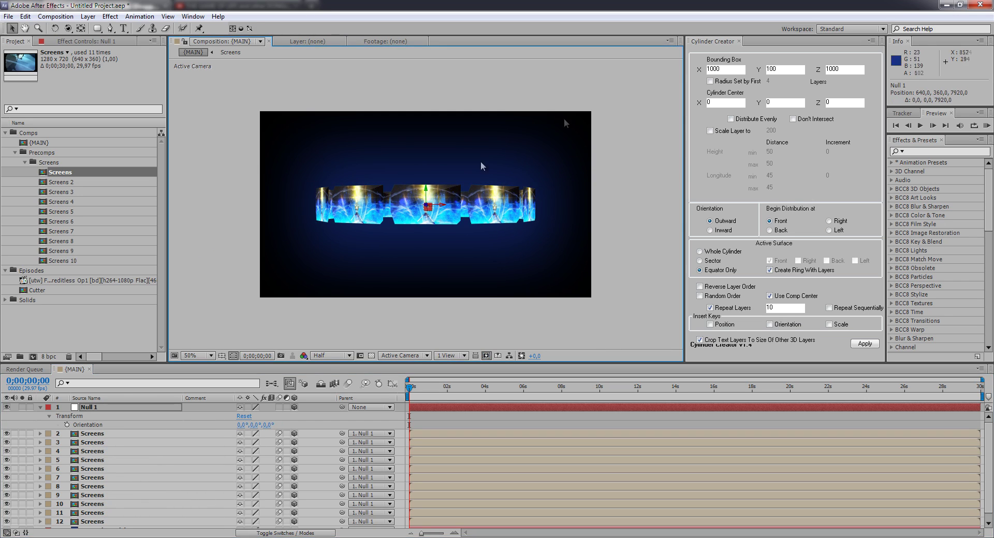
left_click_drag(427, 192, 428, 106)
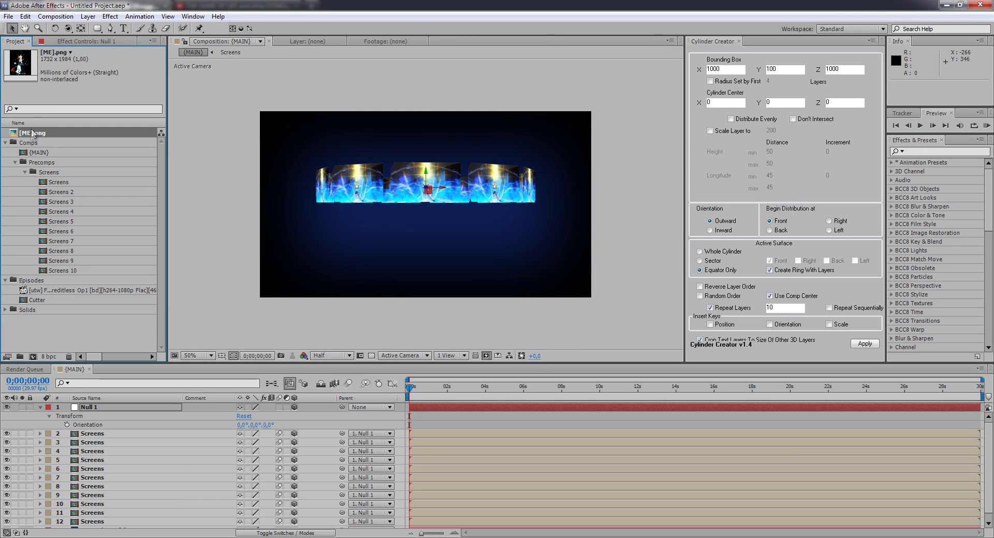
- Add [ME].png above Null 1 as a 3D layer and move it to about 638, -244, 6580
left_click_drag(32, 133, 428, 191)
left_click(294, 407)
left_click_drag(434, 203, 209, 352)
left_click_drag(425, 186, 426, 155)
- Switch to the 4 Views - Left layout and move [ME].png to the ring's centre in the Top view, about Z 7908
left_click(448, 357)
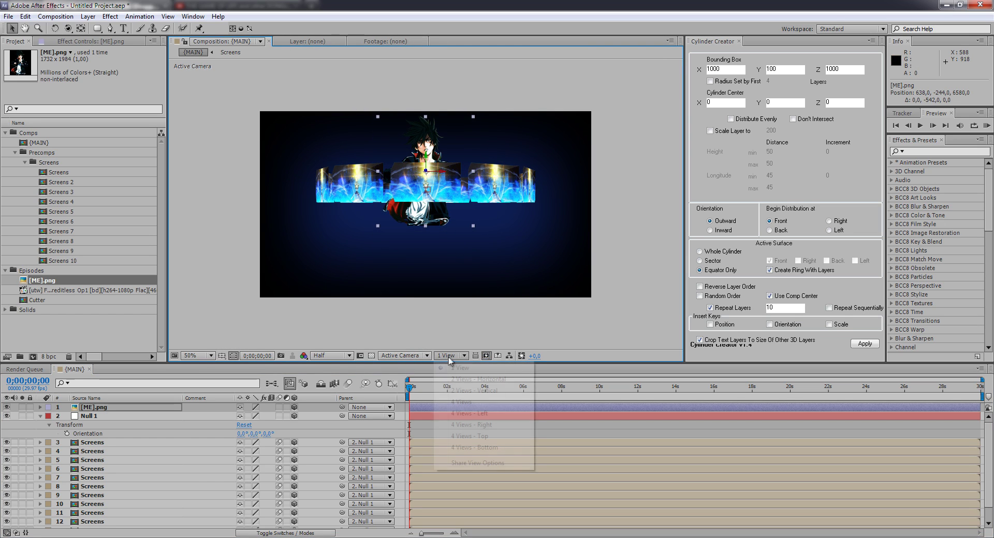
left_click(472, 414)
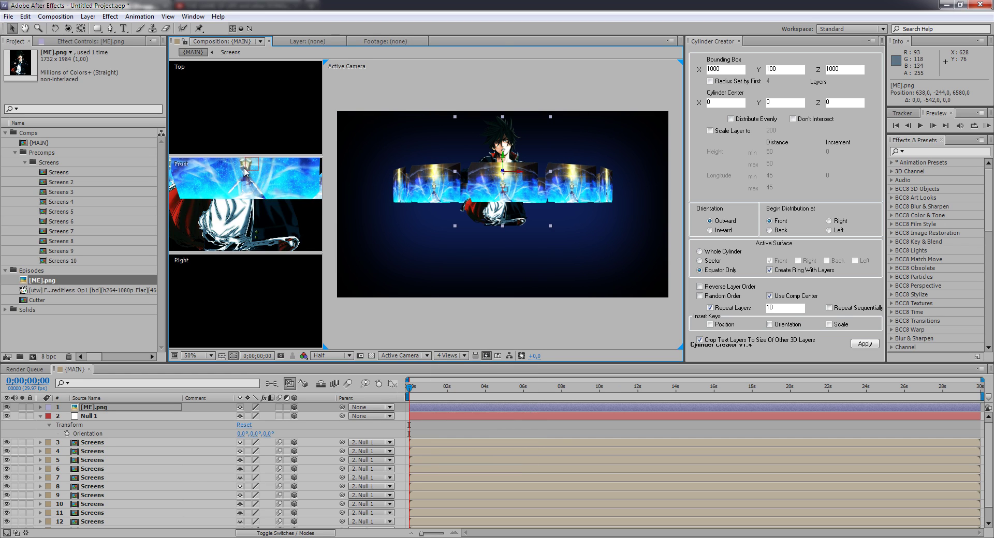
scroll(244, 168, "down", 3)
left_click(243, 105)
scroll(243, 105, "down", 6)
key("h")
scroll(248, 106, "up", 4)
left_click_drag(254, 103, 259, 107)
key("v")
left_click(239, 138)
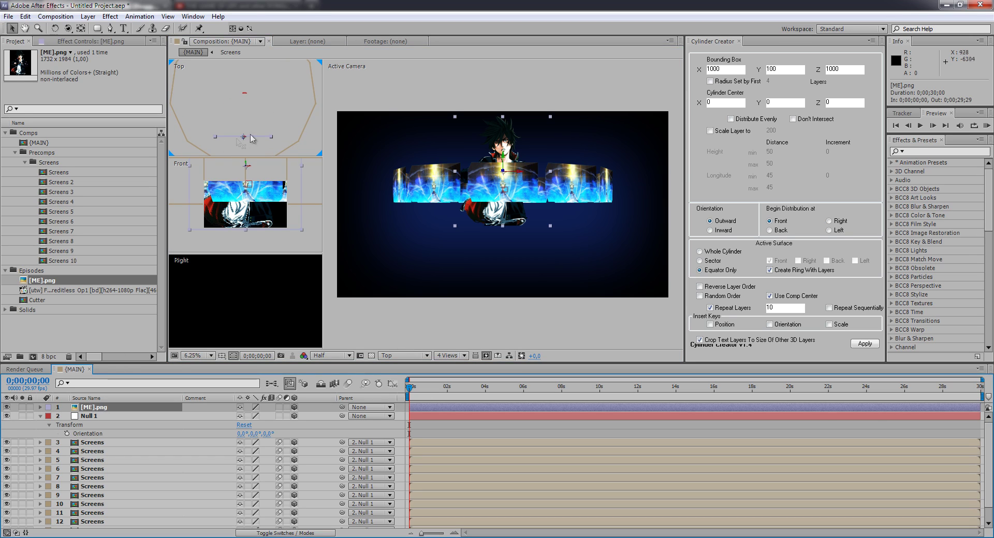
left_click_drag(244, 140, 247, 99)
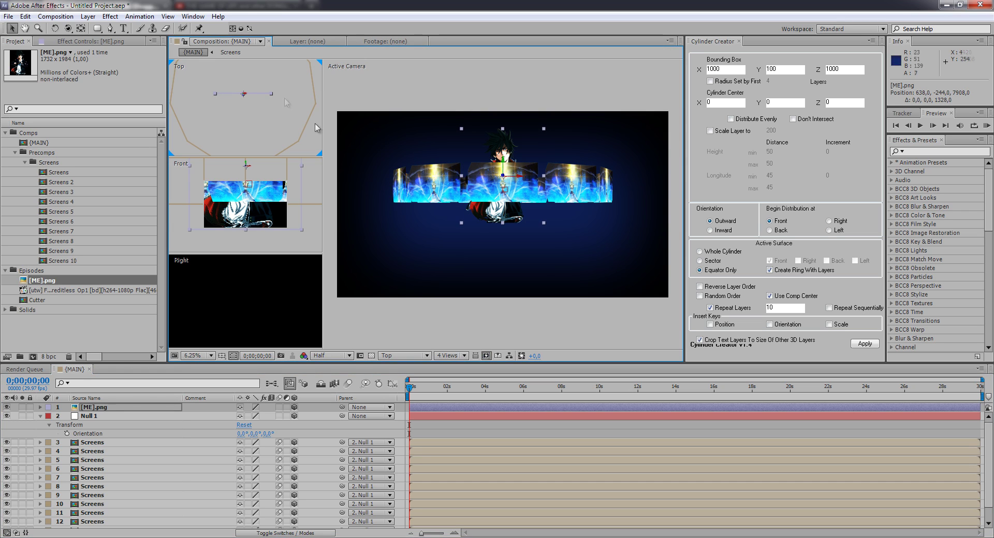
- Collapse Null 1's properties, add a two-node camera with the 35mm preset and try orbiting the scene with it
left_click(40, 416)
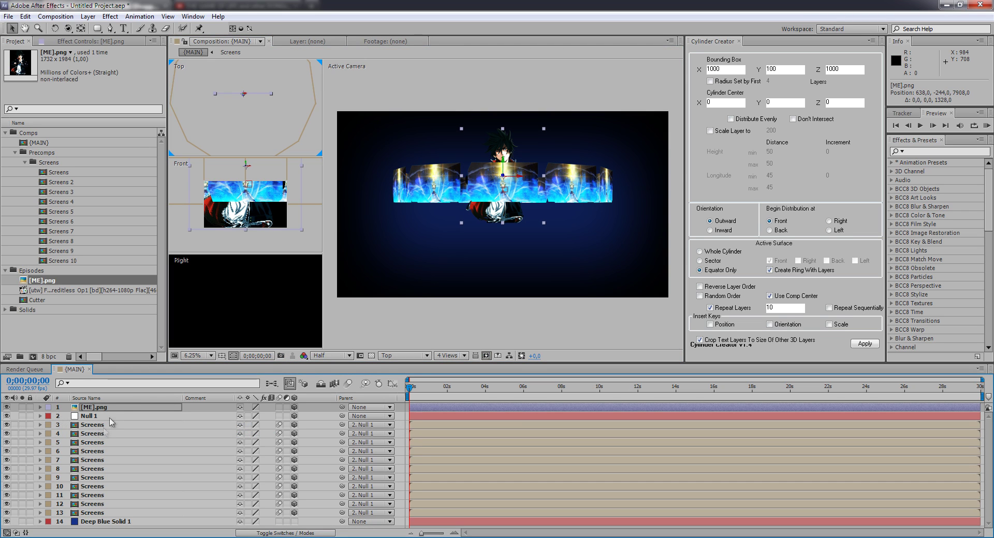
left_click(110, 16)
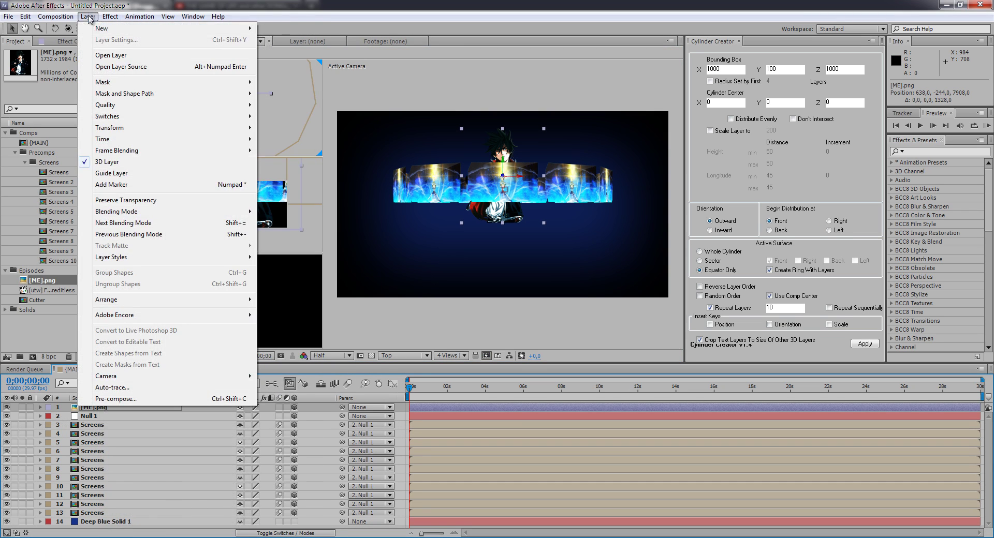
mouse_move(98, 28)
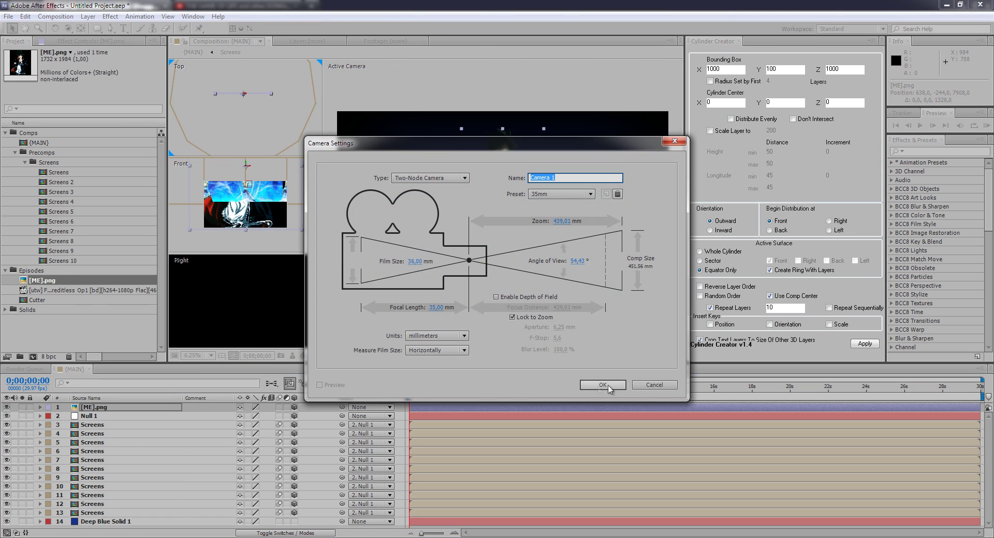
key("Return")
left_click_drag(556, 178, 367, 285)
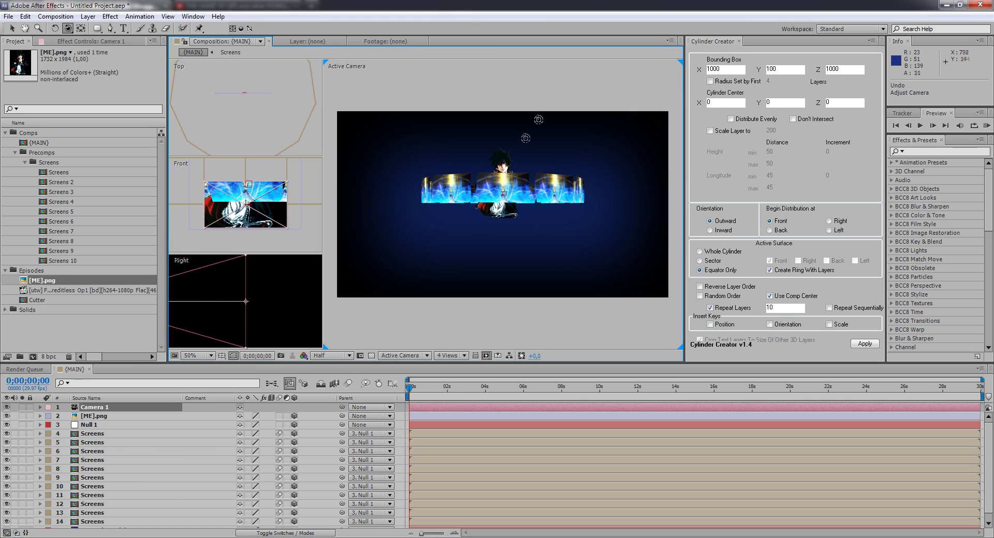
left_click_drag(492, 191, 328, 179)
- Move Camera 1's point of interest to the ring's centre in the Top view, at about Z 8000
scroll(250, 275, "down", 6)
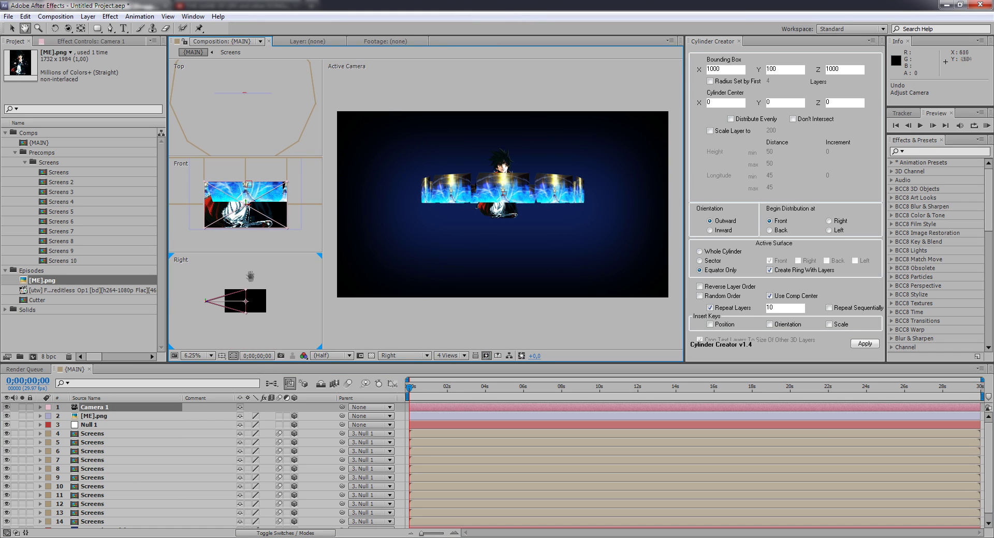
scroll(254, 110, "down", 2)
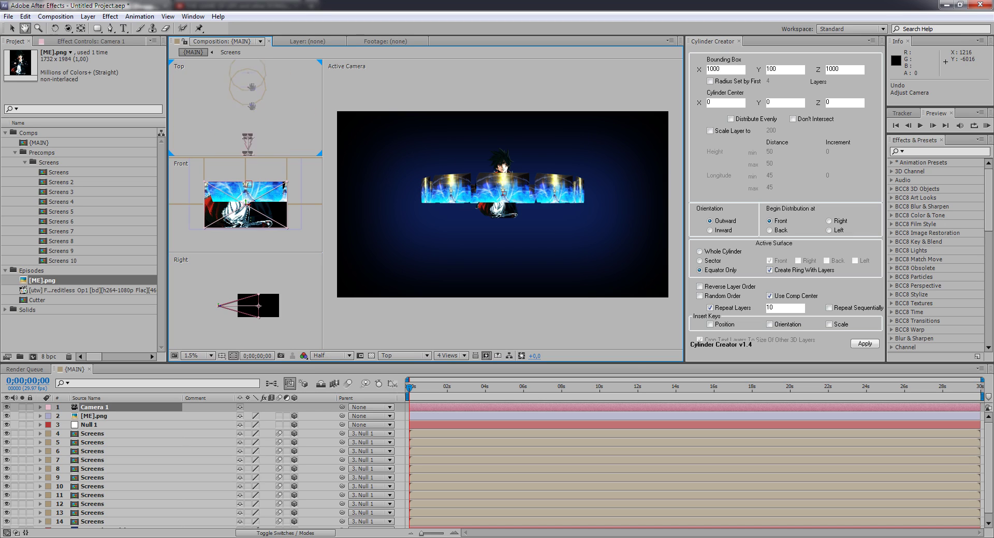
key("v")
left_click(247, 141)
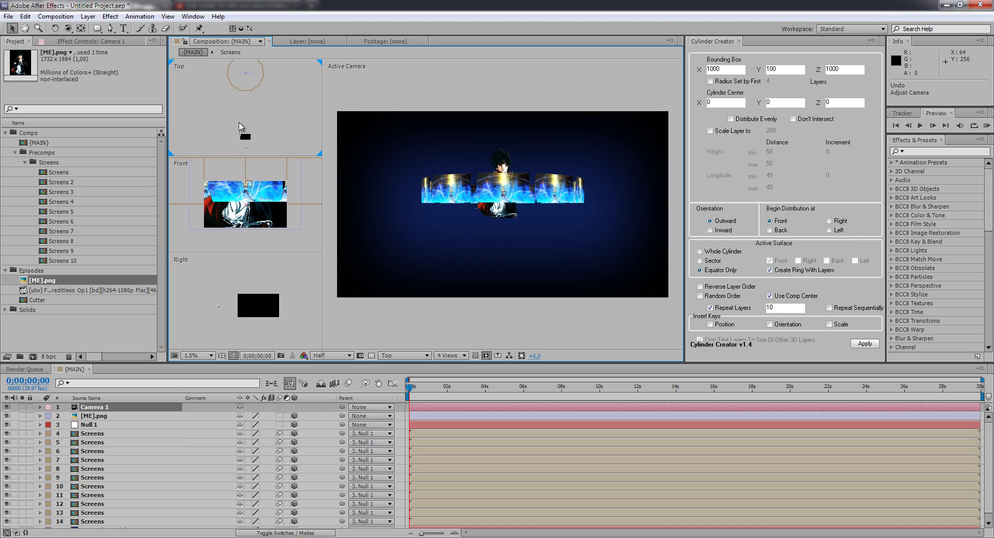
left_click(96, 408)
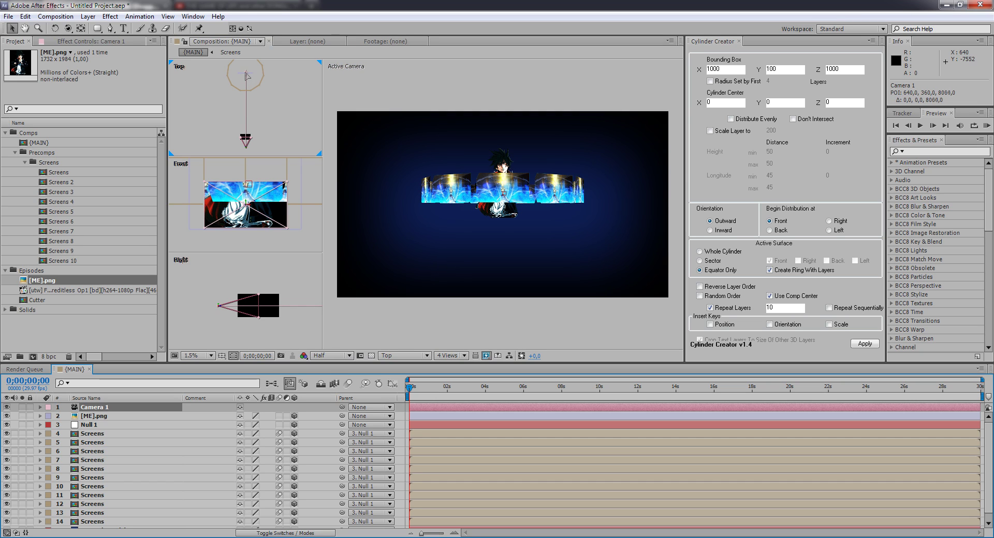
- Try orbiting Camera 1 around the ring of screens in the Active Camera view
left_click(99, 408)
key("c")
left_click_drag(524, 181, 541, 192)
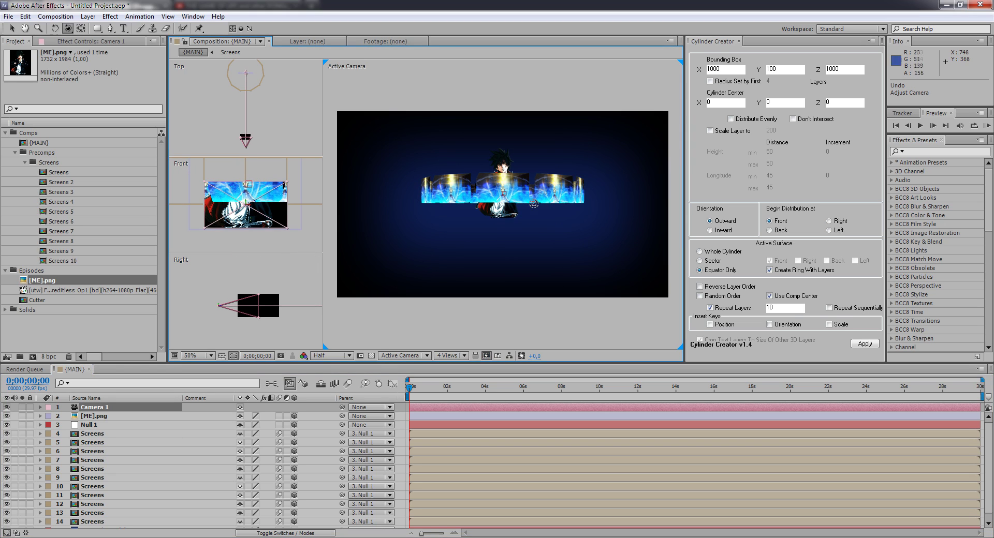
- Select the [ME].png layer in the timeline
left_click(116, 416)
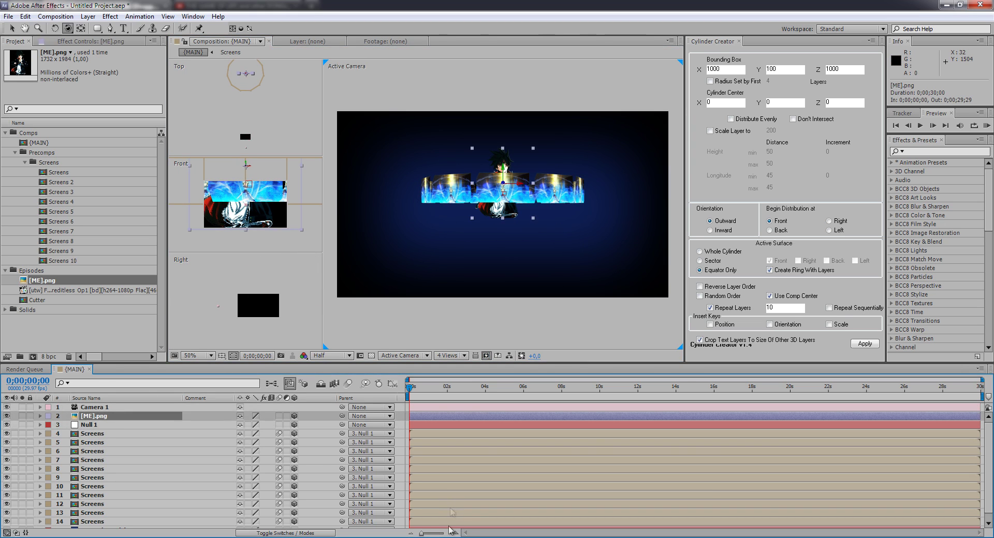
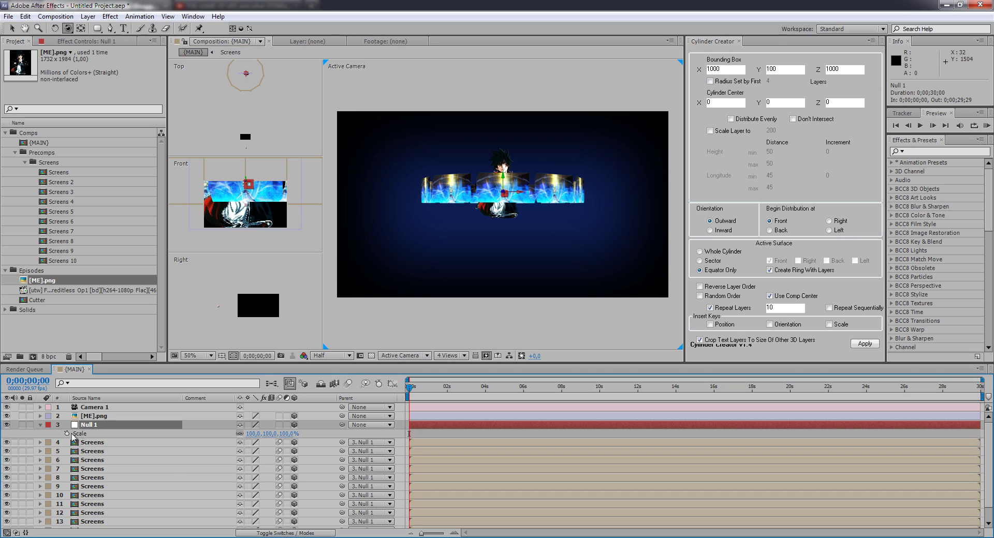
- Keyframe Null 1's Scale from 0% at the start to 100% at 0;00;00;10
left_click(286, 434)
type("0")
key("Return")
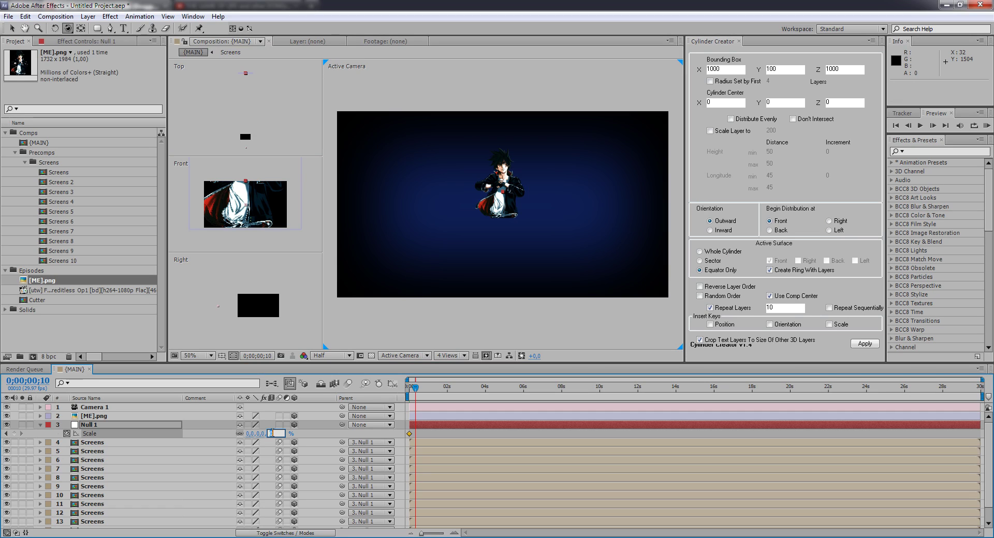
key("Return")
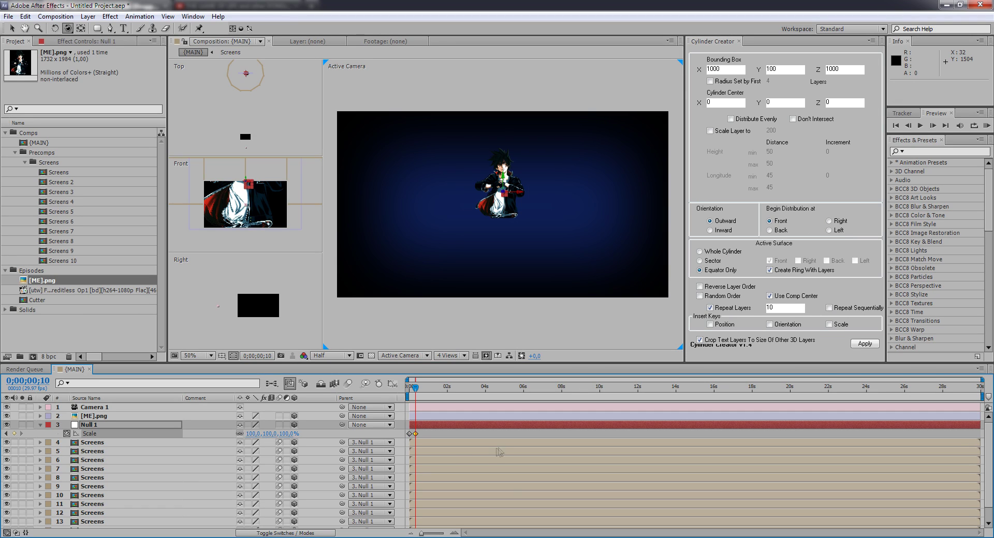
scroll(476, 441, "up", 1)
key("space")
left_click_drag(503, 438, 665, 435)
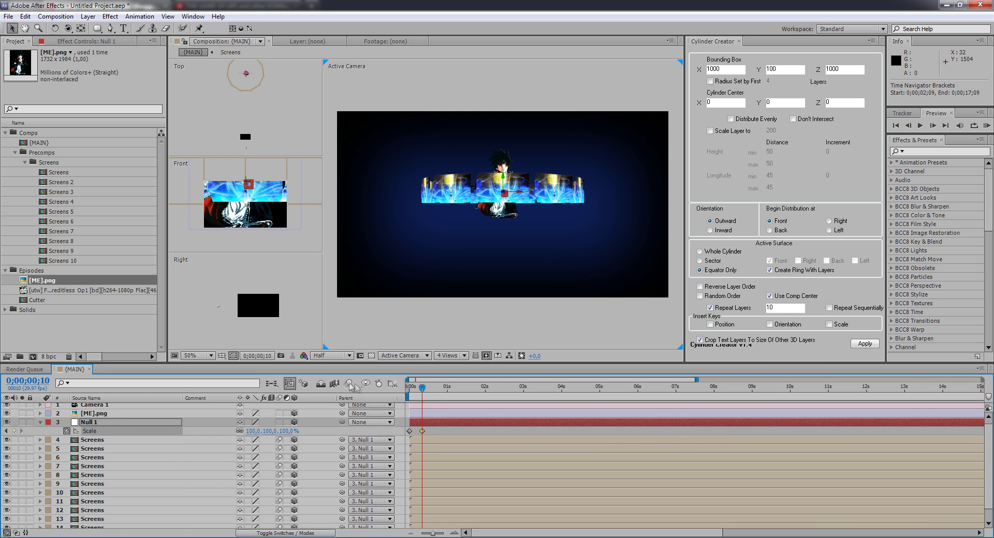
- Enable motion blur for the composition and check the blurred scale-up of the screen ring over the first second
mouse_move(421, 398)
left_mouse_down()
mouse_move(407, 394)
mouse_move(421, 394)
left_mouse_up()
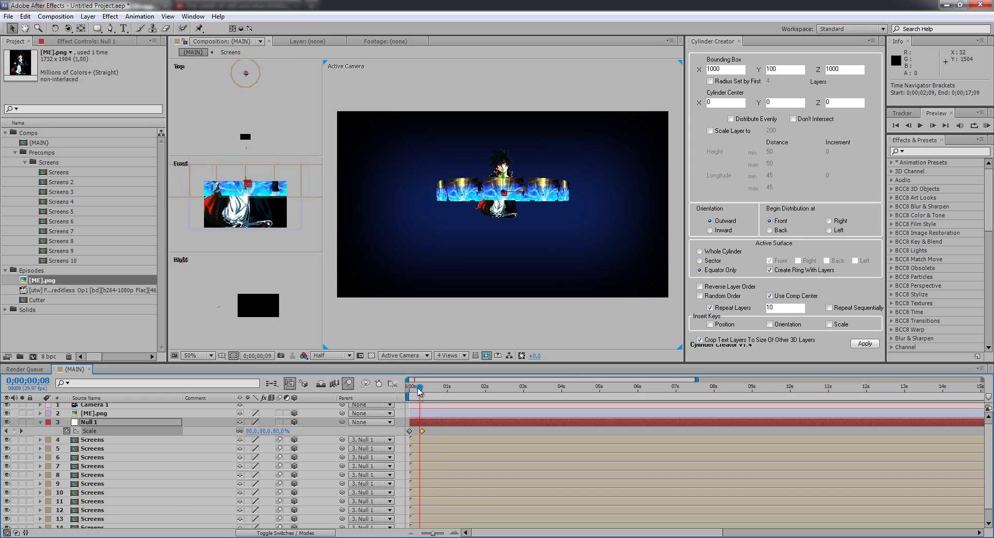
key("h")
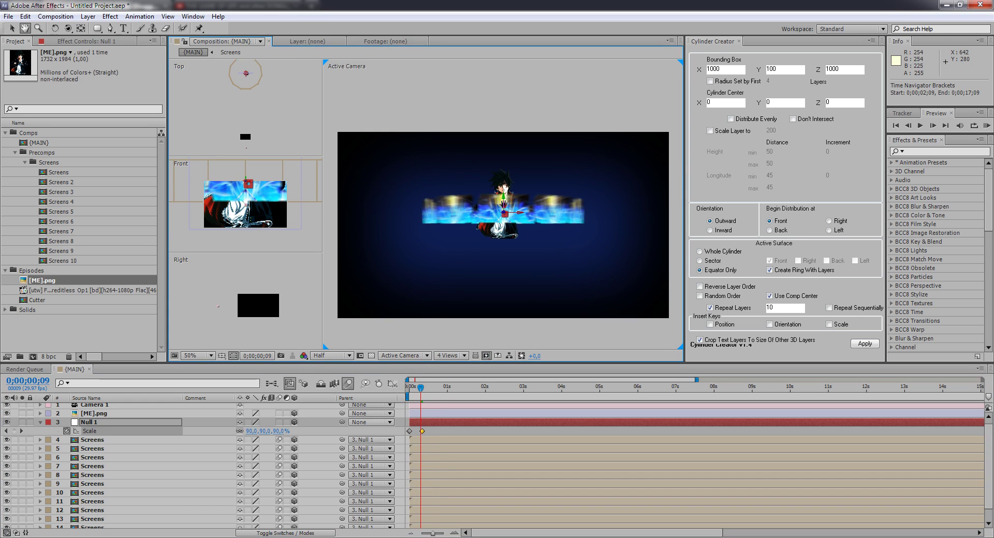
scroll(502, 211, "up", 2)
left_click_drag(422, 396, 458, 392)
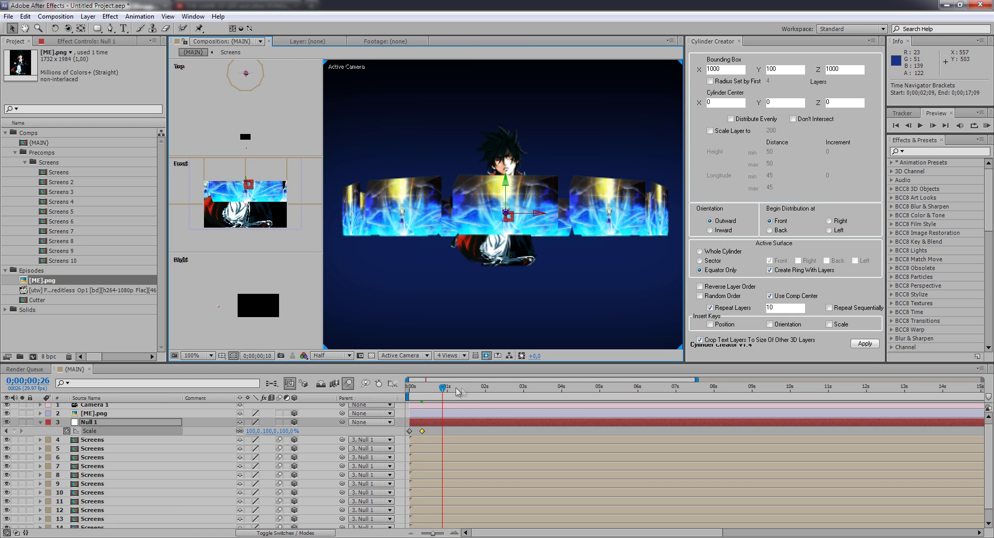
- Reveal Null 1's rotation properties and try changing its rotation values
left_click(104, 424)
key("r")
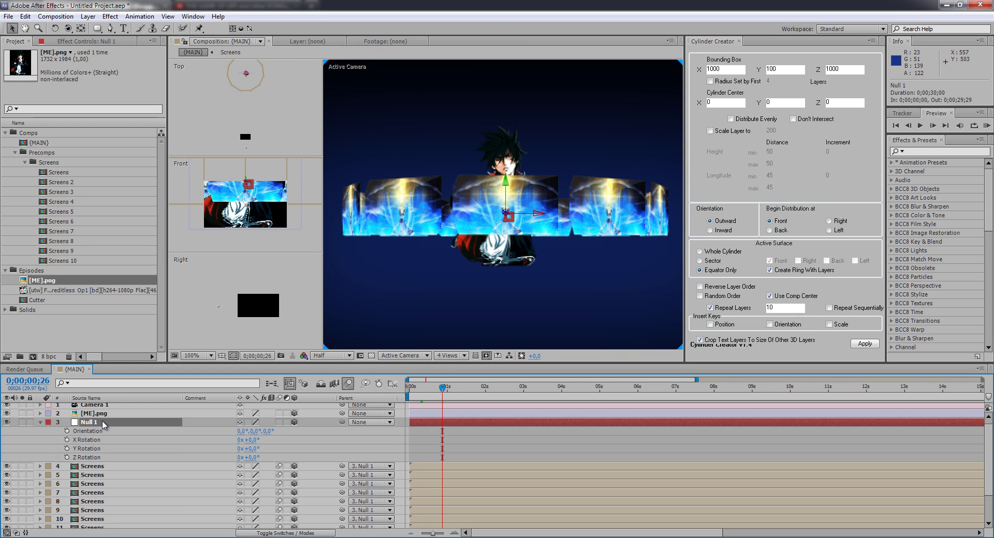
left_click_drag(270, 433, 261, 451)
key("ctrl+z")
key("ctrl+z")
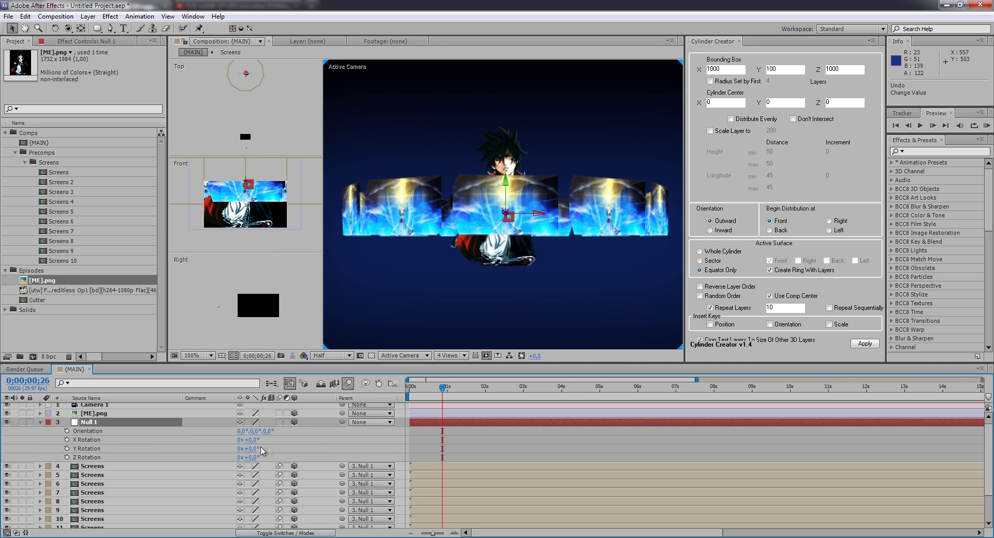
- Keyframe Null 1's Y Rotation from 0 at 0;00;00;01 to 2 revolutions at 0;00;04;12
left_click(67, 449)
left_click_drag(442, 448, 420, 454)
left_click(576, 392)
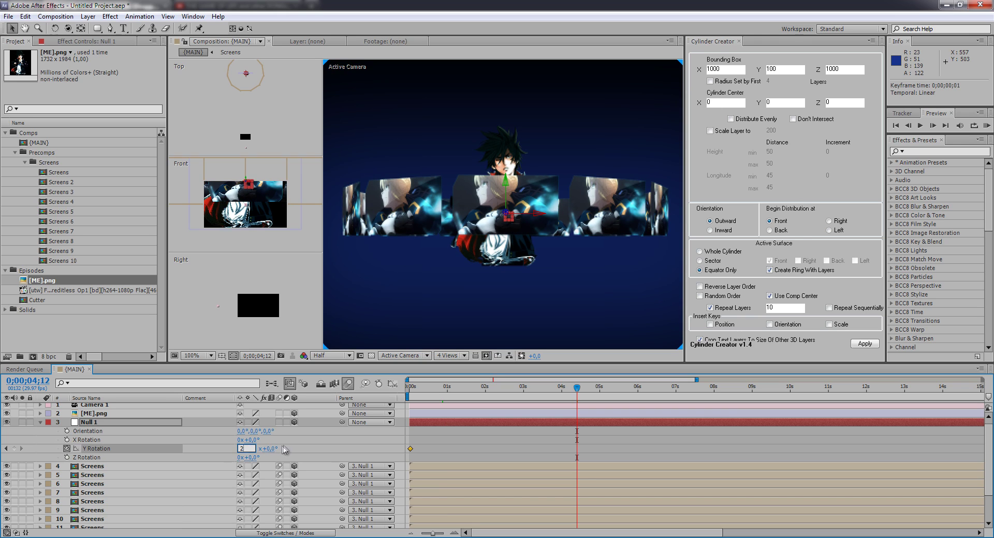
key("Return")
- Preview the ring's rotation to judge its speed
left_click_drag(578, 389, 557, 395)
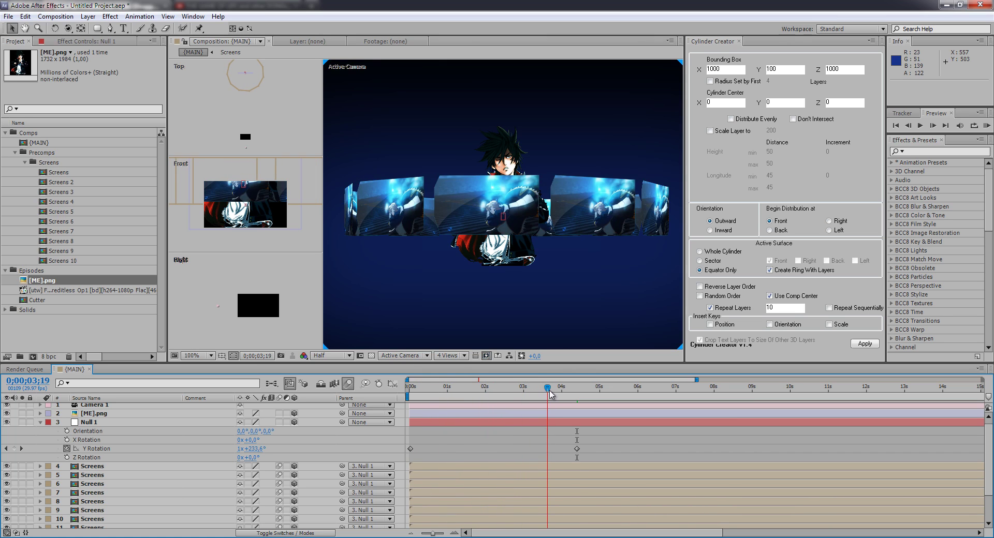
scroll(567, 214, "down", 2)
scroll(533, 228, "up", 2)
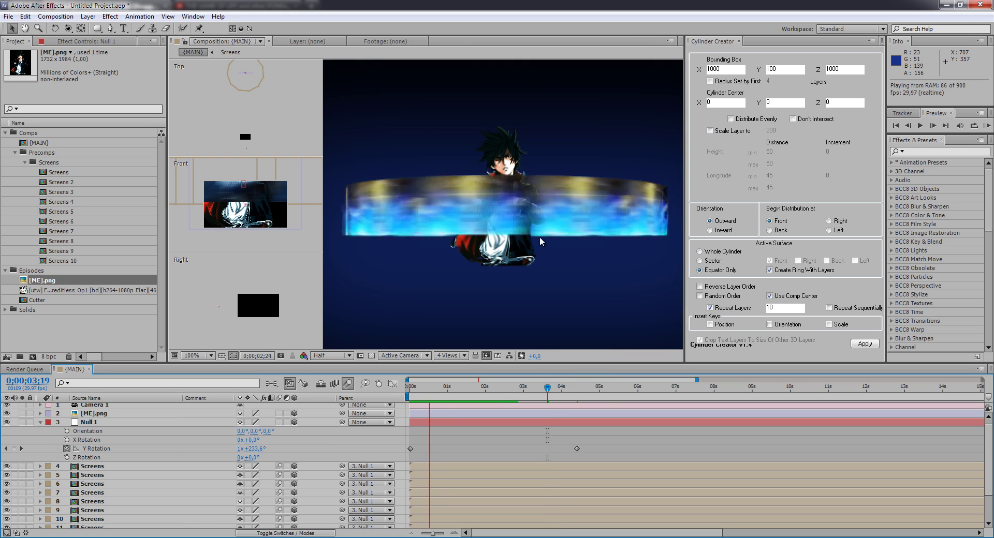
key("space")
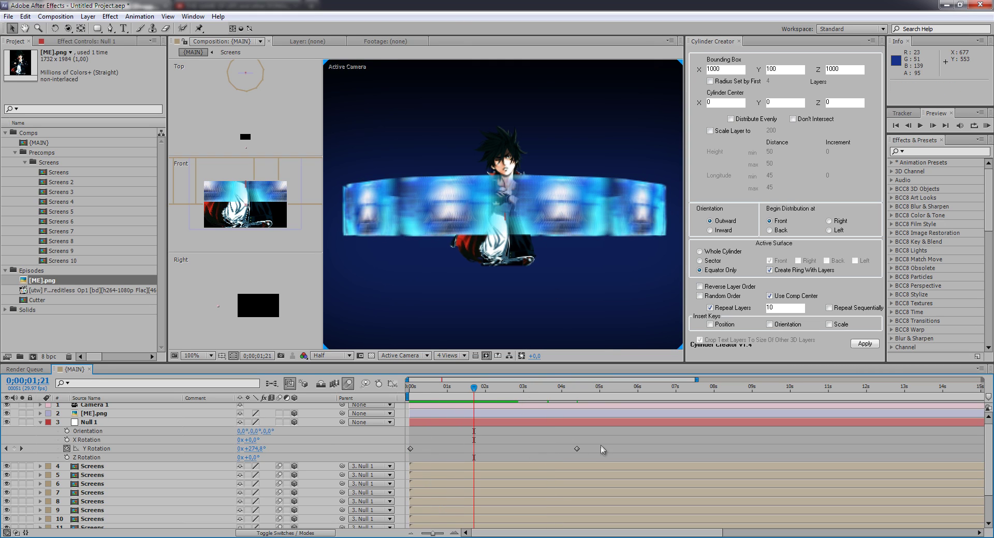
- Set Null 1's Y Rotation keyframe at 0;00;04;12 to 1 revolution and preview the spin
left_click(577, 450)
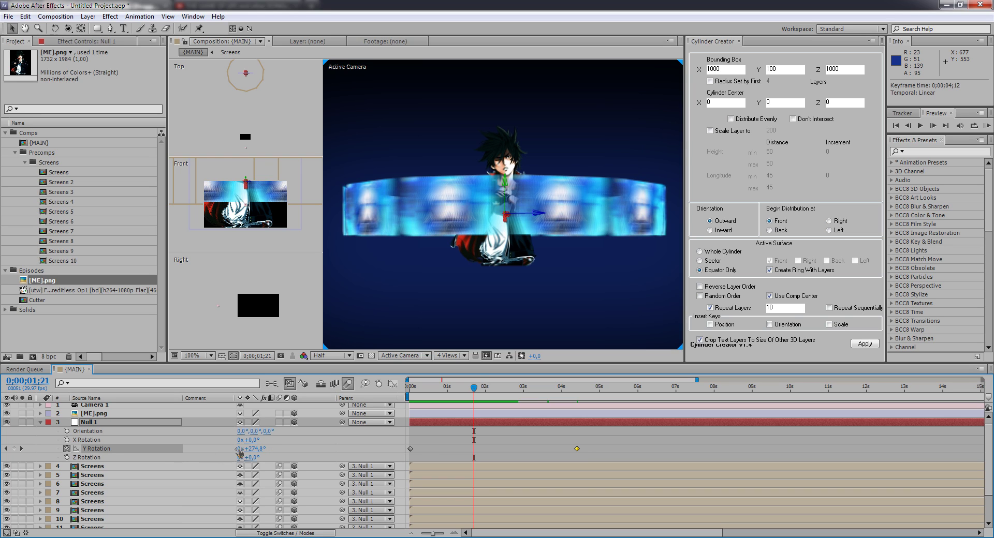
left_click_drag(473, 386, 577, 387)
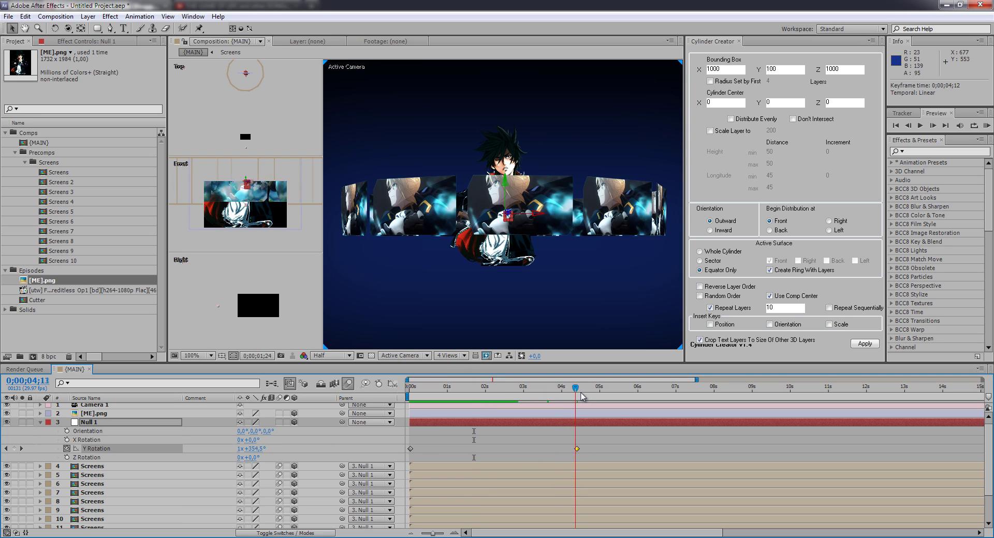
left_click_drag(241, 449, 239, 448)
left_click(328, 453)
key("KP_0")
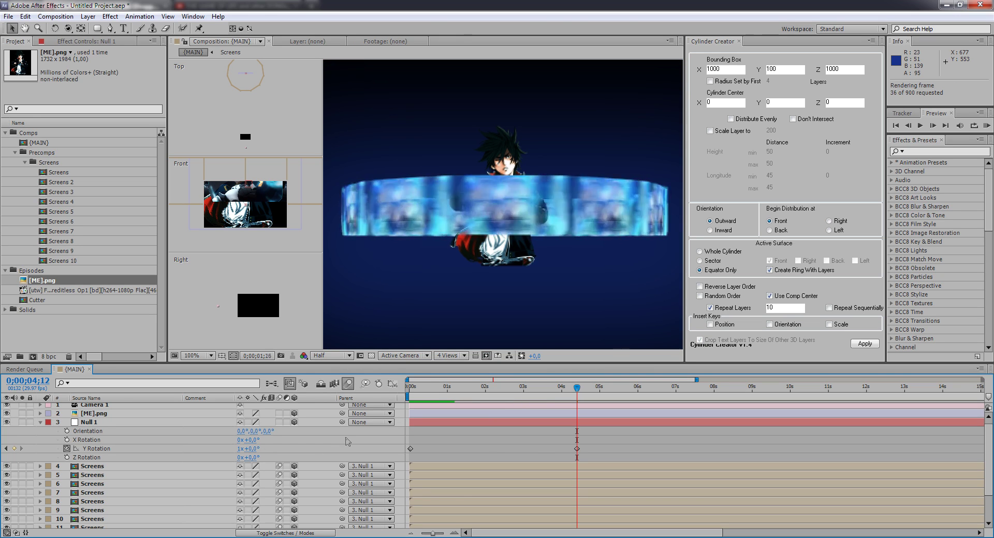
key("space")
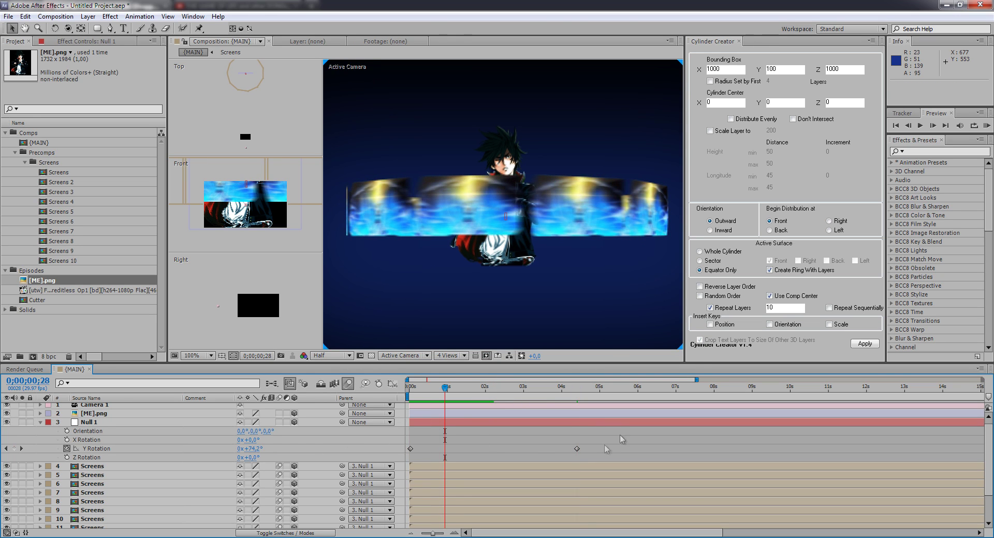
- Move Null 1's final Y Rotation keyframe to about 4 seconds, adjust its rotation value and preview the spin
left_click_drag(576, 449, 559, 448)
left_click(558, 388)
left_click_drag(250, 449, 250, 448)
left_click(512, 388)
left_click_drag(510, 390, 407, 394)
key("KP_0")
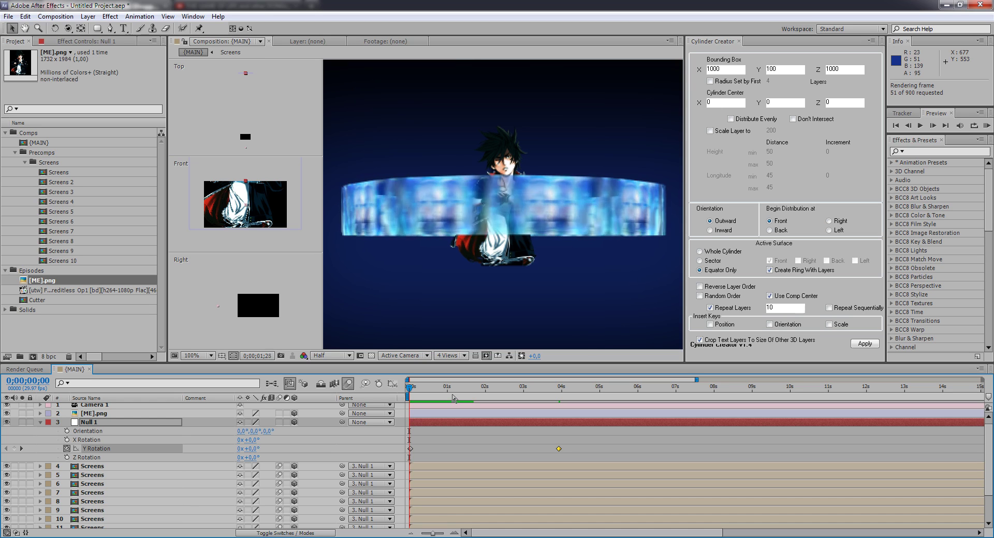
left_click(466, 394)
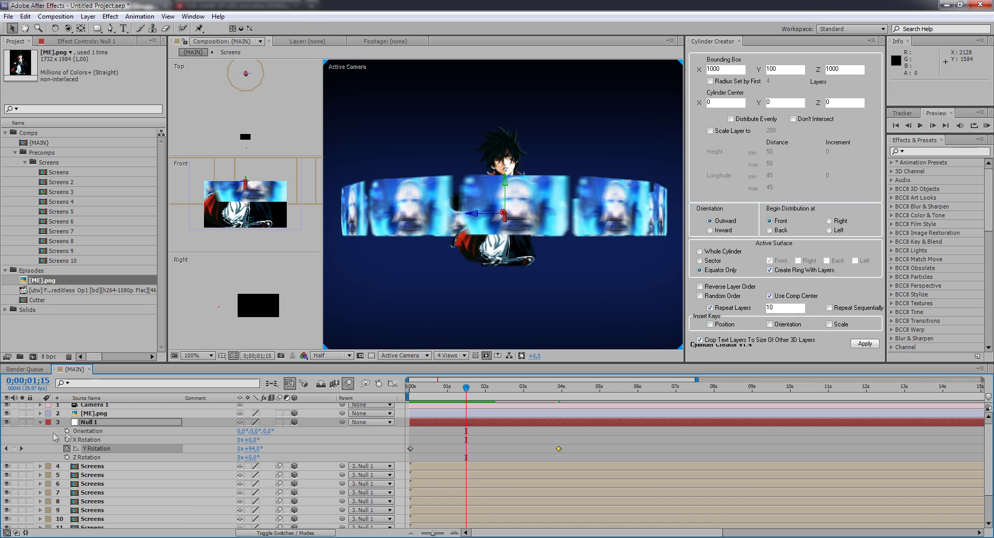
- Orbit Camera 1 to look down on the ring from above and switch the viewer to a single Active Camera view
left_click(40, 423)
scroll(113, 418, "up", 1)
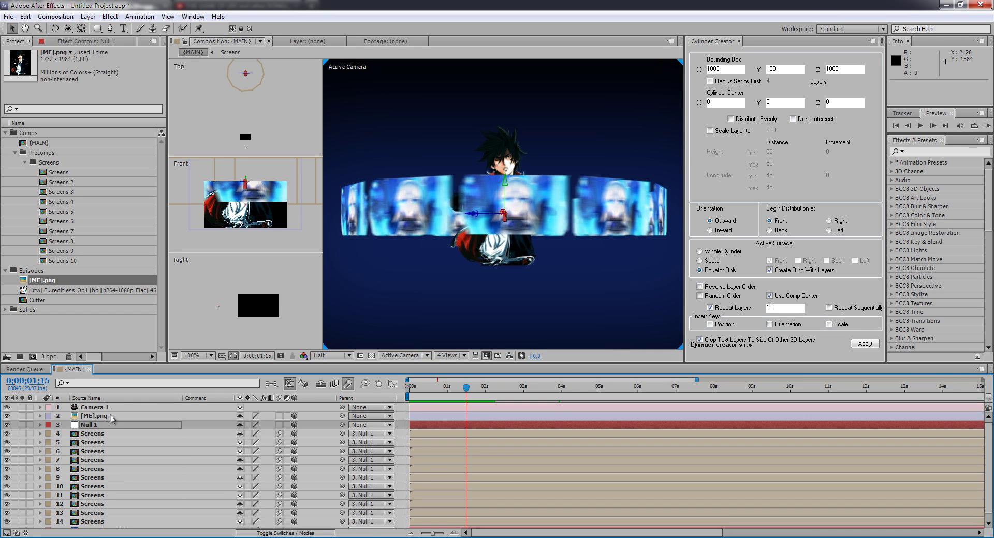
left_click(110, 405)
mouse_move(479, 214)
left_mouse_down()
mouse_move(510, 139)
mouse_move(485, 213)
left_mouse_up()
scroll(485, 213, "down", 1)
left_click(452, 355)
left_click(452, 369)
key("space")
- Create a new solid layer named Particles
left_click(88, 16)
mouse_move(99, 28)
left_click(285, 40)
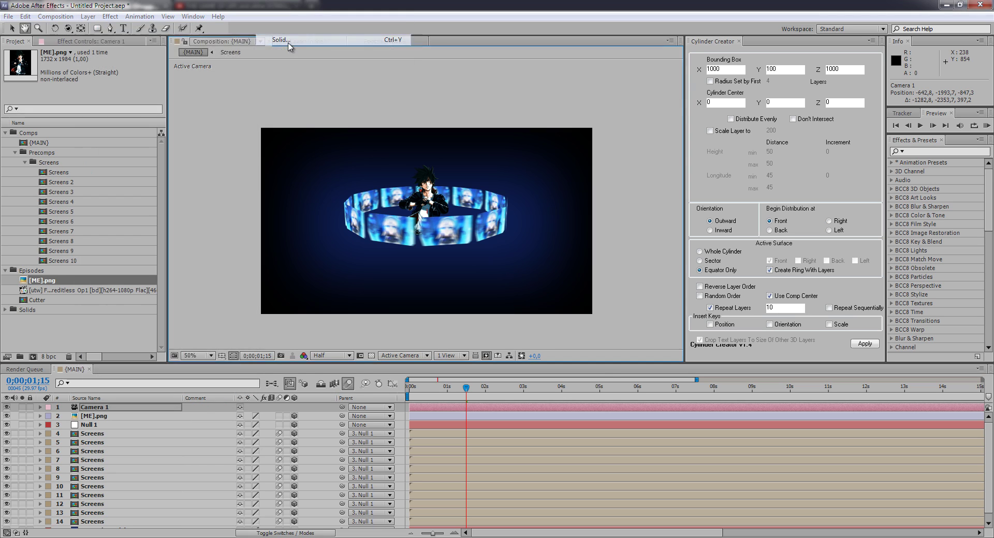
type("Particles")
key("Return")
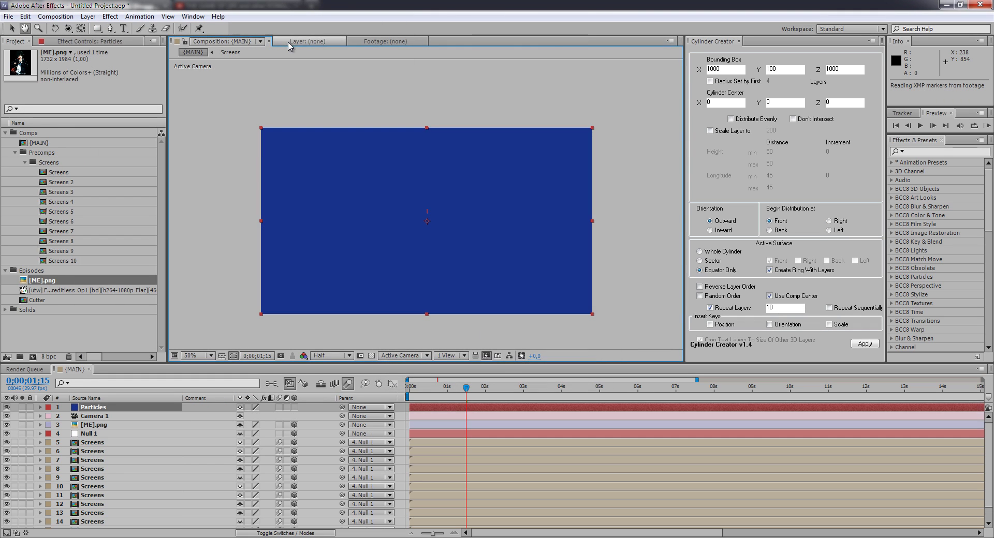
- Apply the particle user preset whose name ends in "ojas fuego" to the Particles layer
left_click(892, 163)
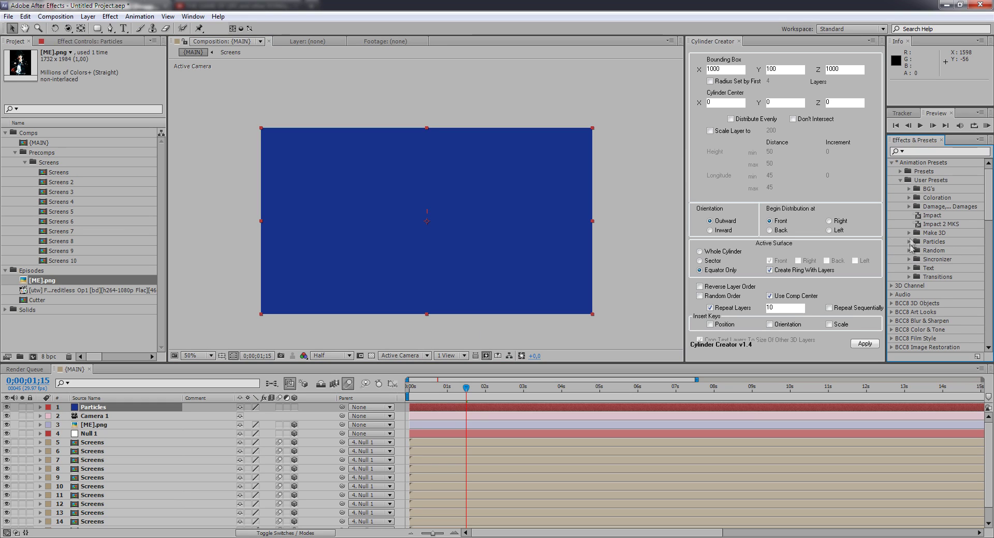
left_click(910, 242)
scroll(956, 291, "down", 3)
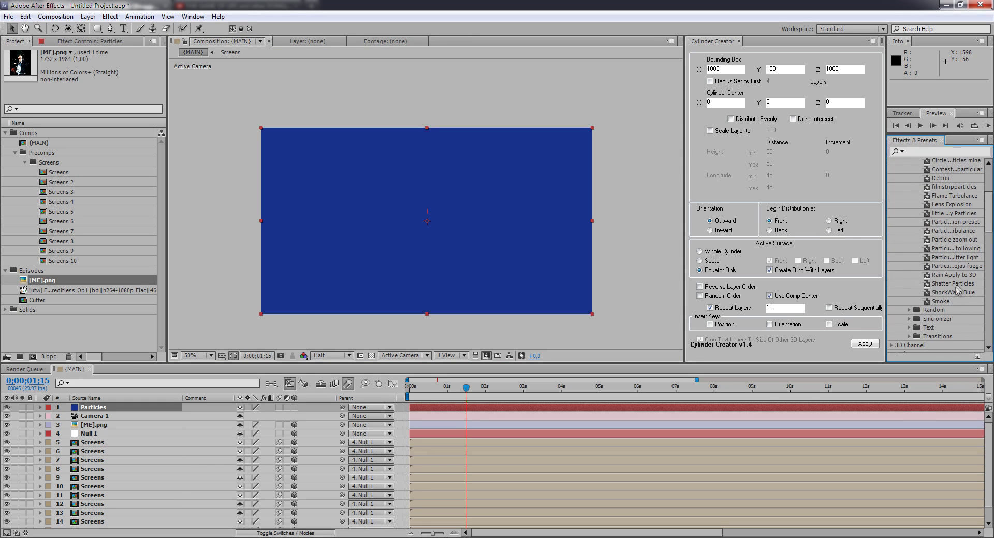
left_click_drag(955, 288, 892, 295)
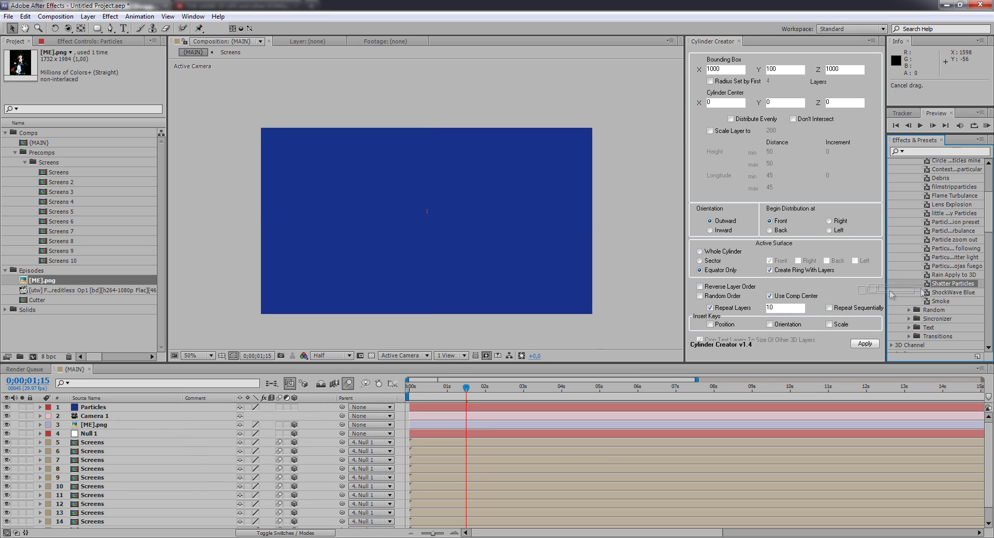
left_click_drag(951, 268, 103, 410)
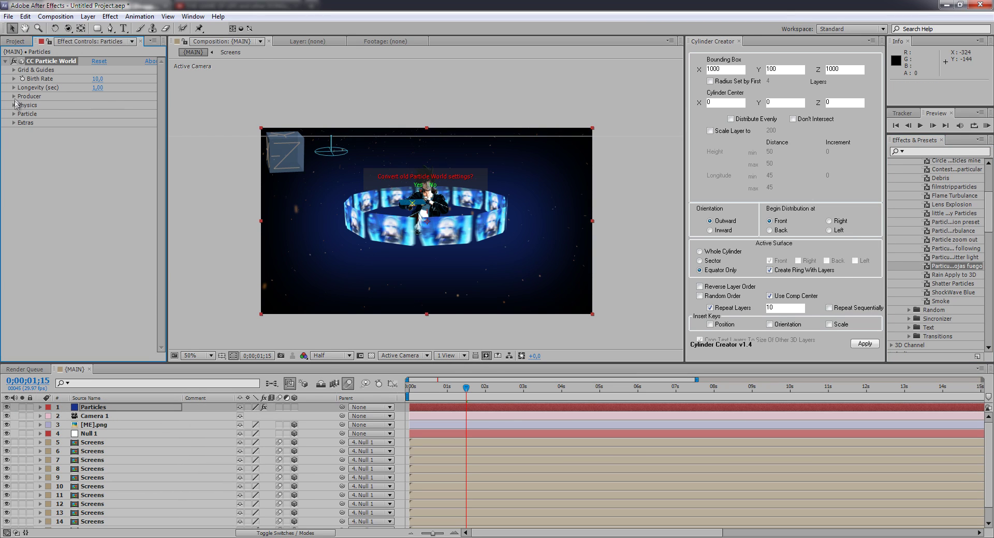
- Recolour the CC Particle World particles, setting the Death Color to light blue 00C6FF
left_click(15, 98)
left_click(15, 104)
left_click(15, 104)
left_click(14, 114)
left_click(97, 228)
left_click(374, 380)
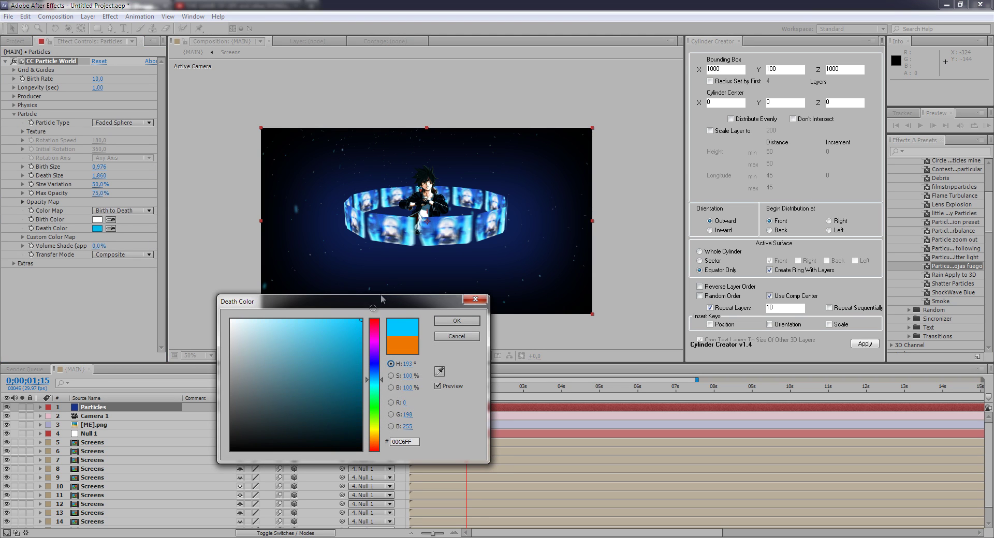
left_click(451, 321)
- Keyframe Camera 1's Position at the composition start and pull it far back to about -3442.5, -7138.5, -20156.5
left_click(425, 396)
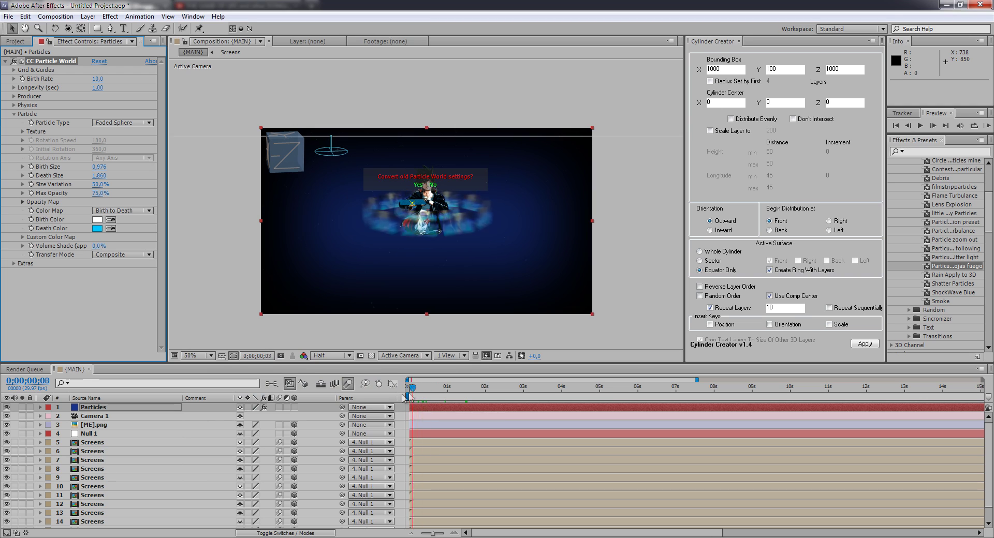
mouse_move(424, 396)
left_mouse_down()
mouse_move(458, 394)
mouse_move(409, 393)
left_mouse_up()
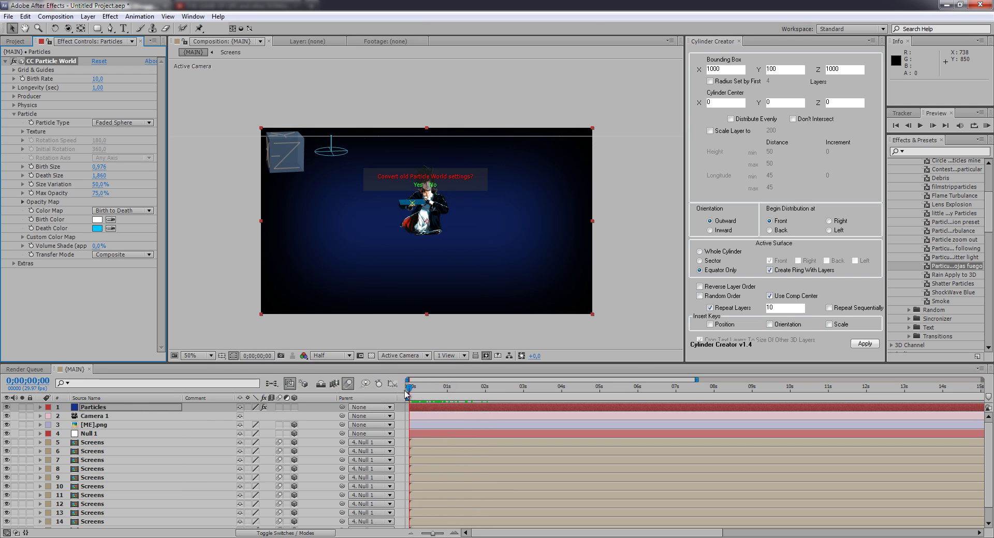
left_click(95, 416)
key("alt+shift+p")
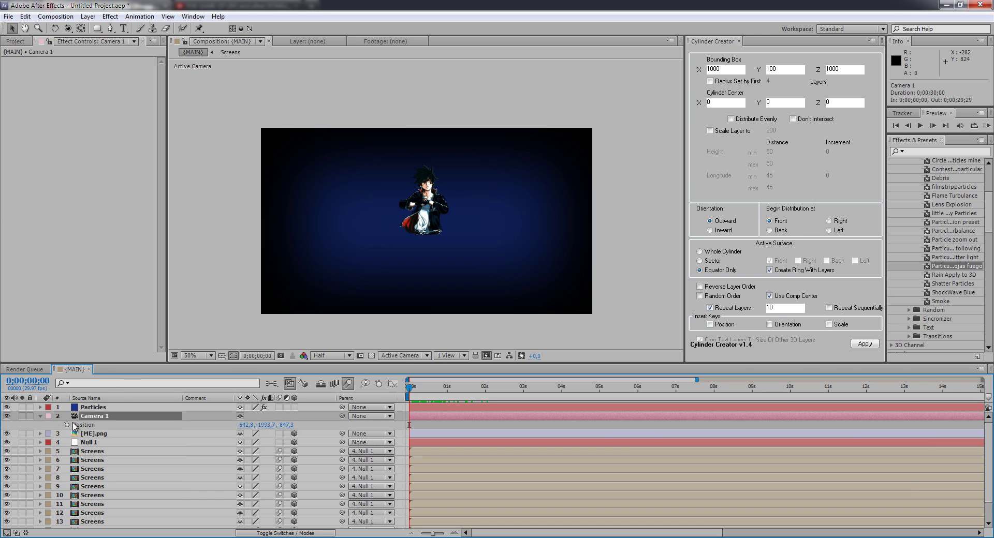
left_click(96, 423)
left_click_drag(430, 208, 172, 334)
scroll(101, 443, "down", 2)
scroll(100, 442, "up", 1)
- Keyframe the [ME].png layer's Opacity from 0% at the start to 100% at 0;00;00;05
left_click(98, 435)
key("alt+shift+t")
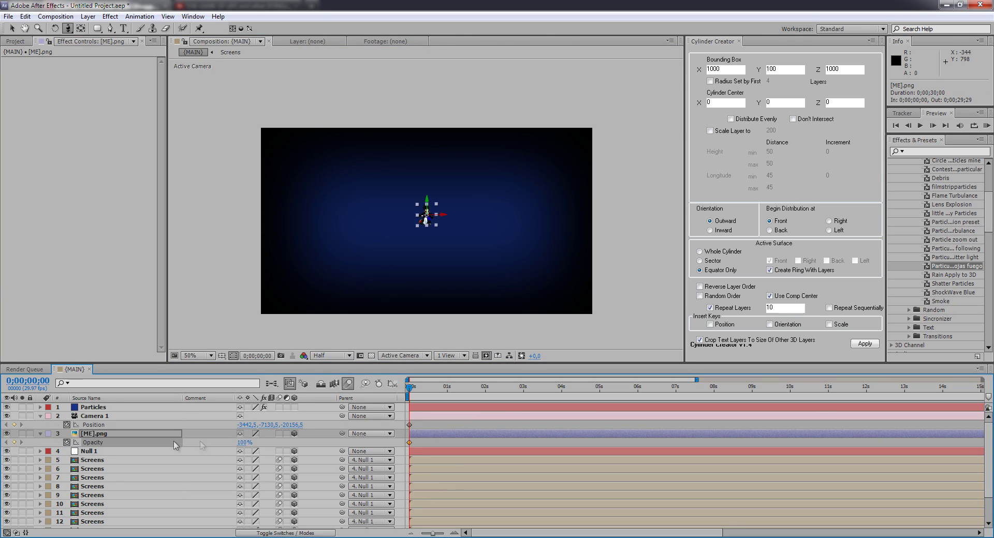
type("0")
key("Return")
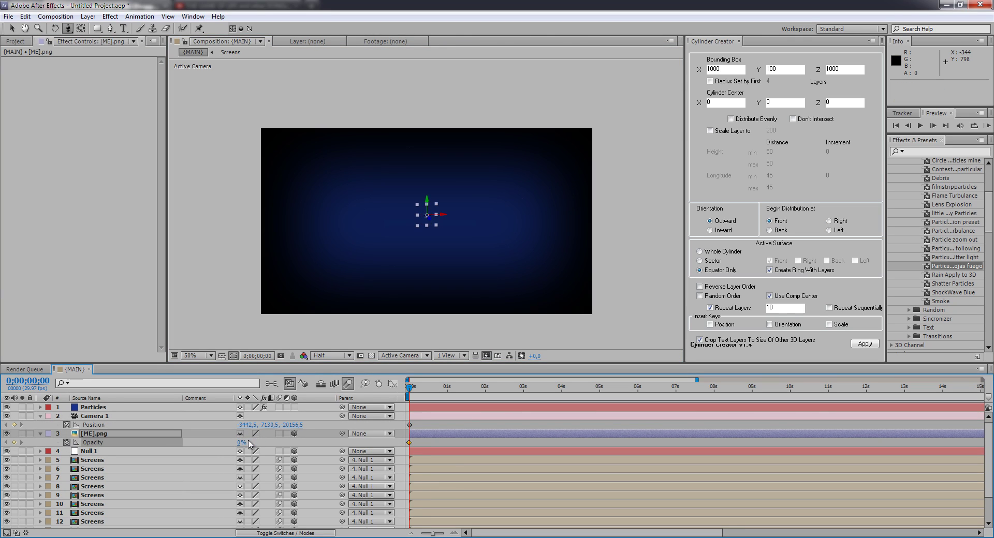
key("Page_Down")
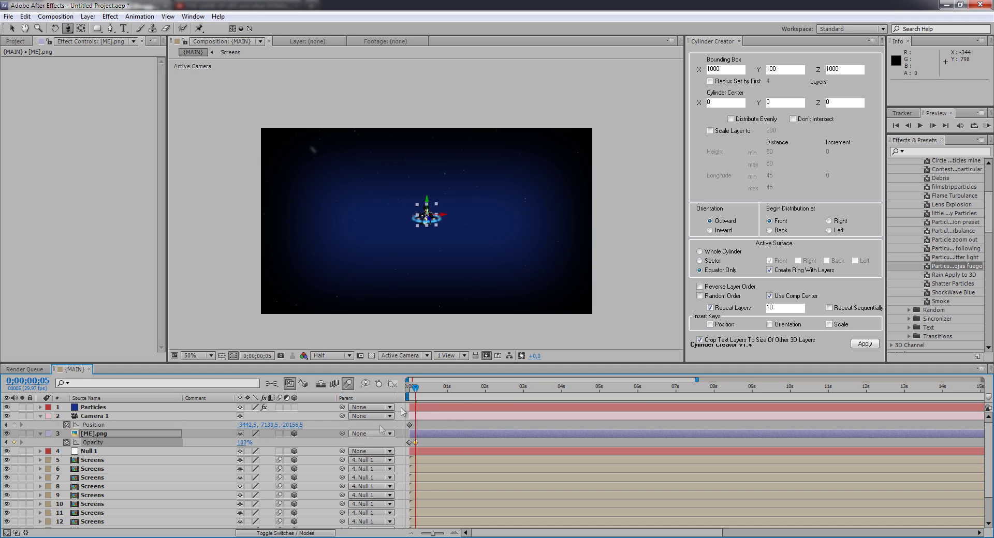
- Reset Camera 1's Position at 0;00;00;10 to keyframe the end of the opening move
key("shift+Page_Up")
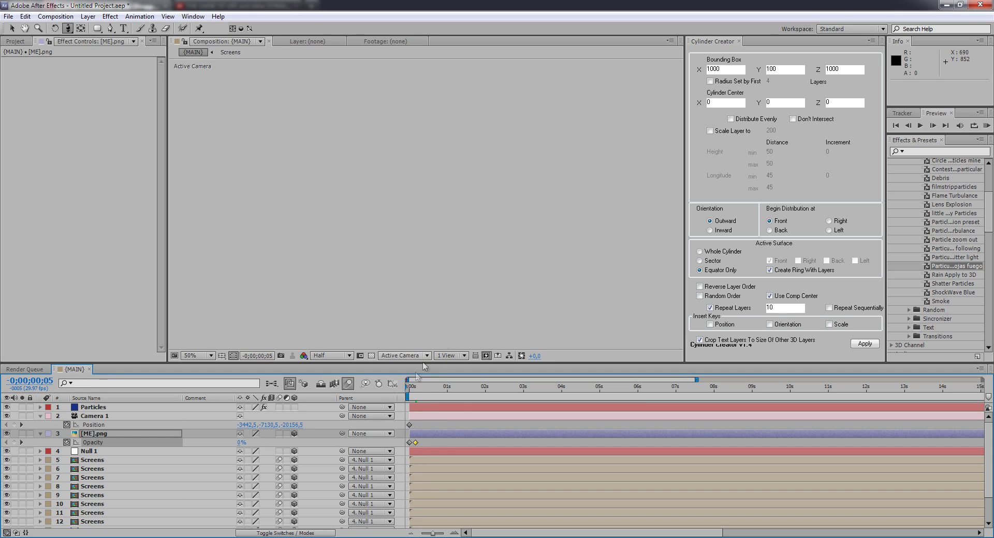
left_click(407, 389)
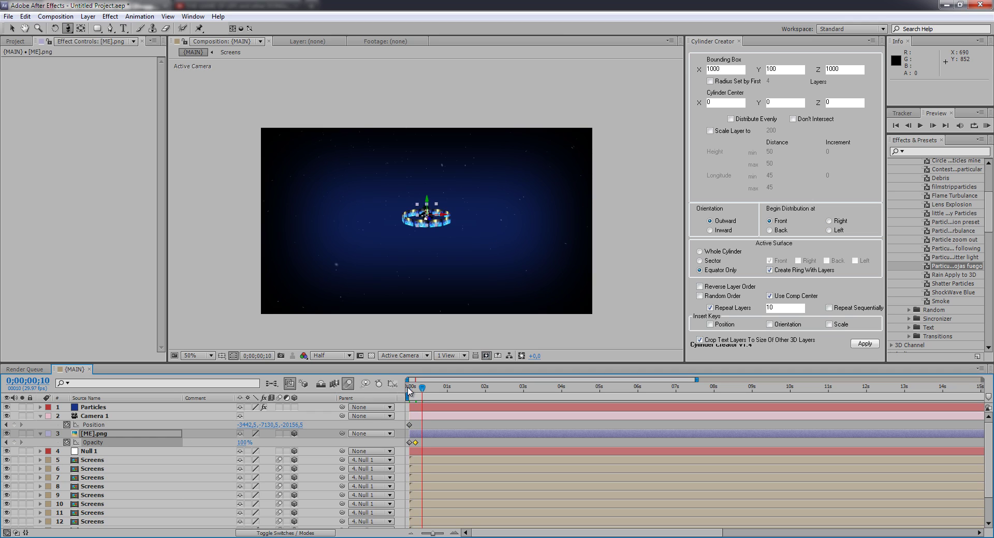
left_click(108, 425)
right_click(107, 424)
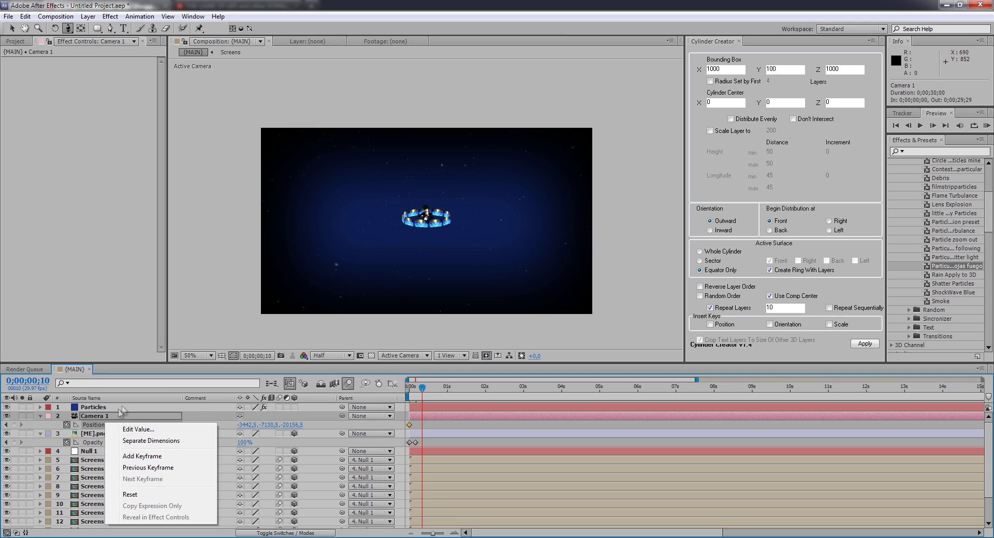
left_click(130, 495)
- Orbit Camera 1 around the ring at 0;00;02;25 and again at 0;00;03;27 to add Position keyframes
left_click_drag(424, 394, 517, 394)
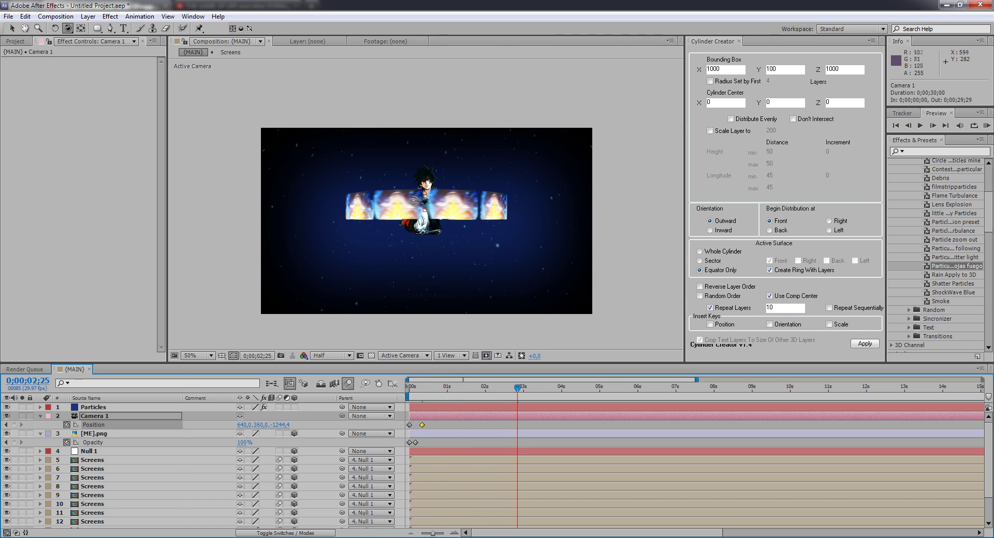
left_click_drag(424, 194, 480, 249)
left_click_drag(517, 387, 562, 394)
key("c")
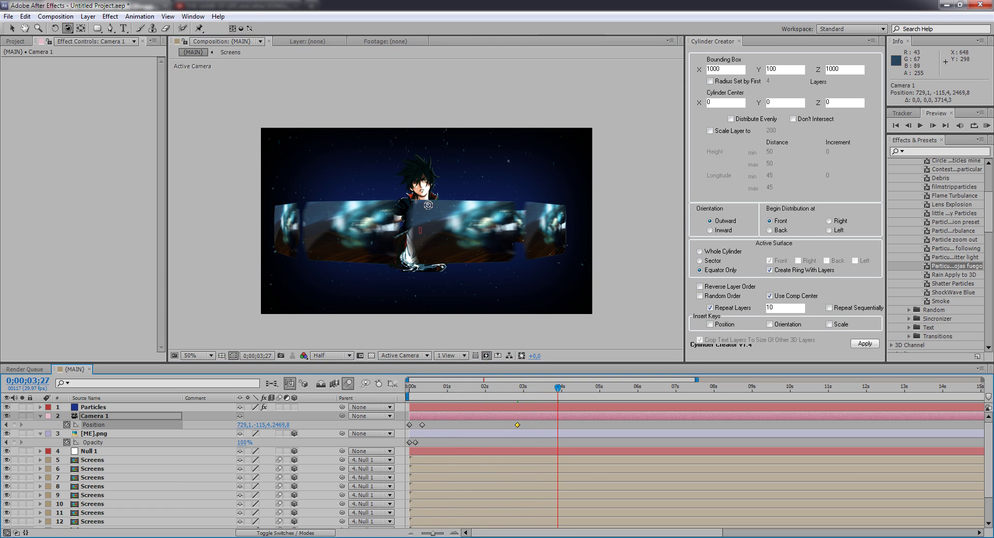
left_click_drag(396, 192, 579, 177)
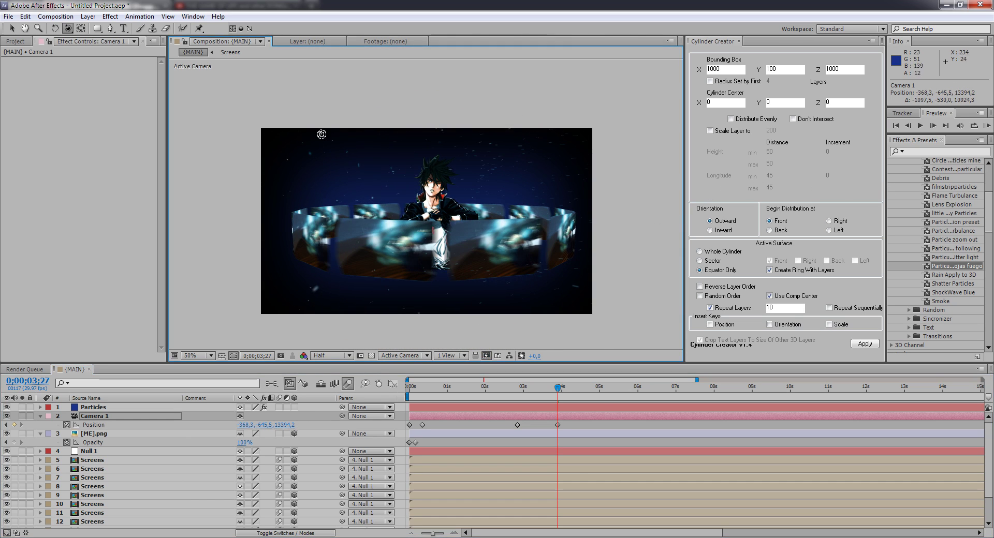